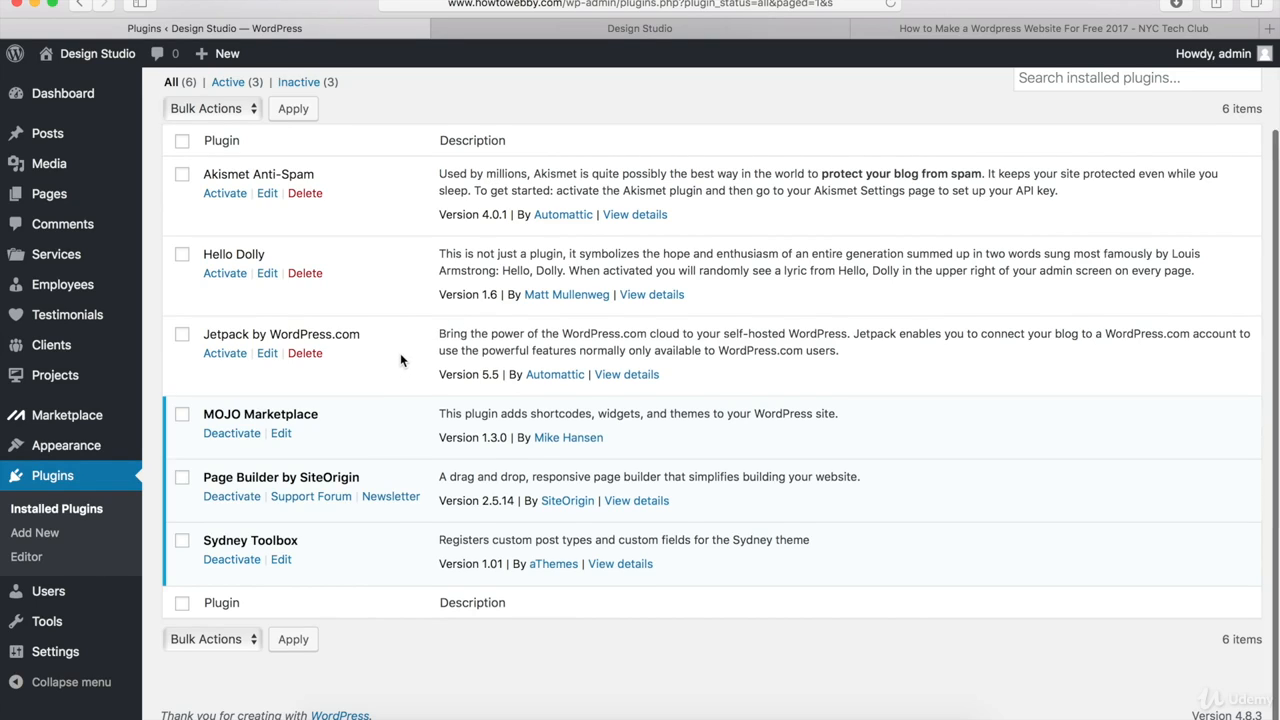
Step: Search the plugin directory for "SiteOrigin Widgets Bundle", copying the name from Step 9 of the NYC Tech Club tutorial page
scroll(400, 353, up, 2)
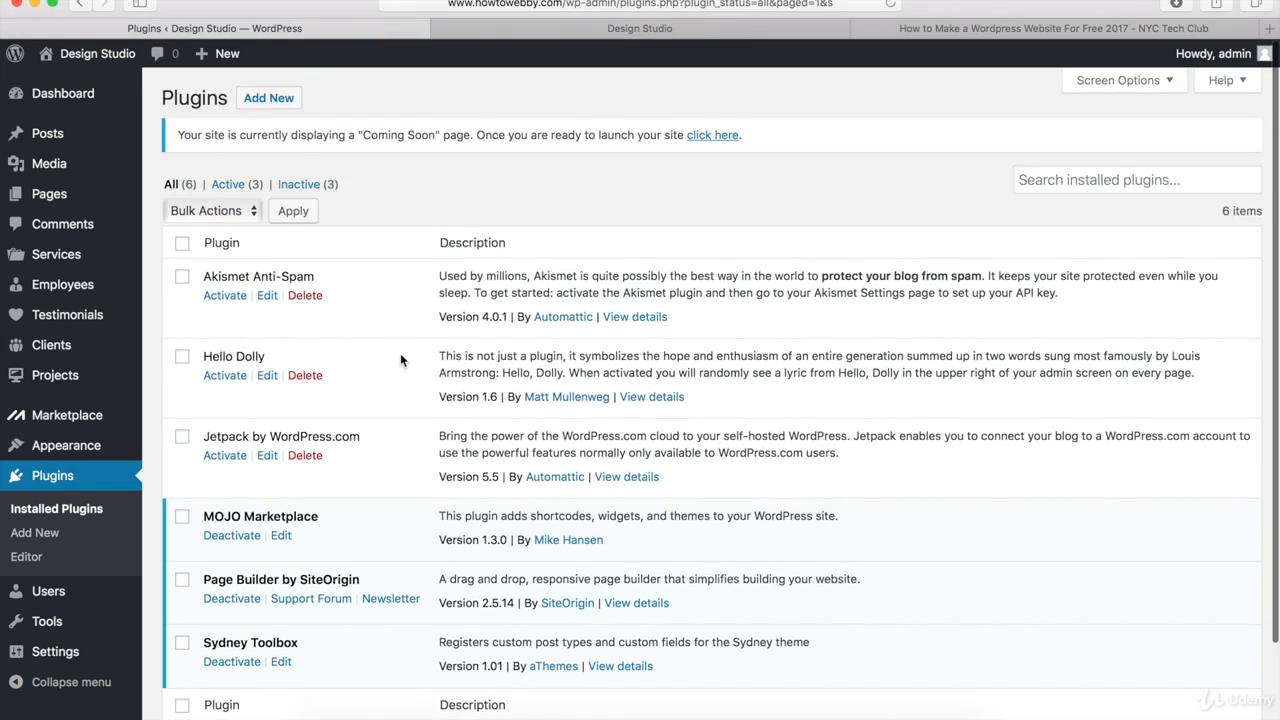
click(268, 99)
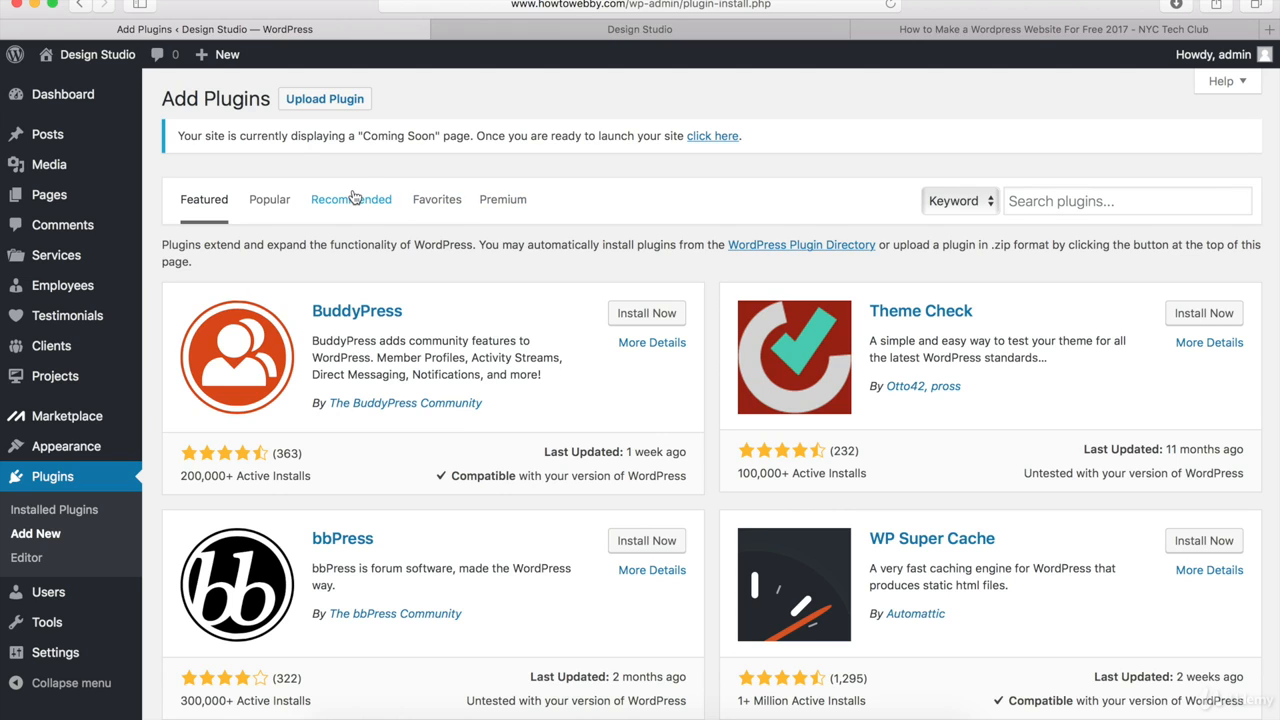
click(1050, 202)
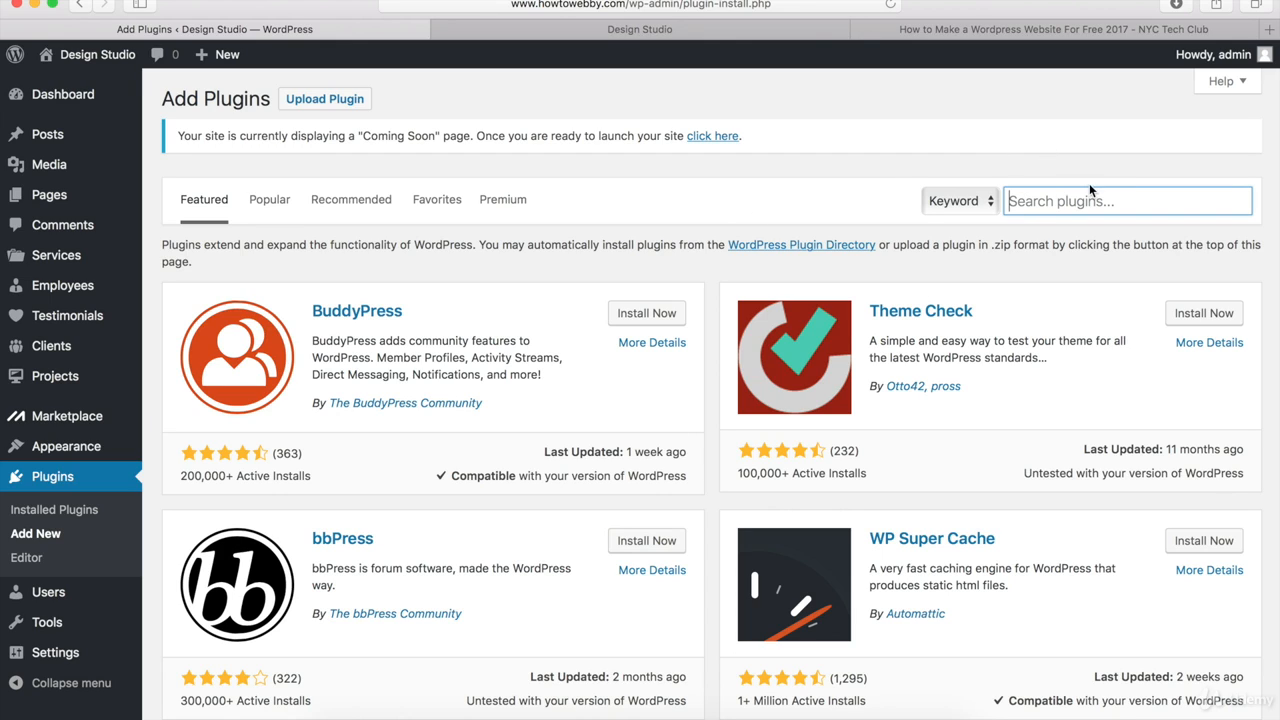
click(940, 32)
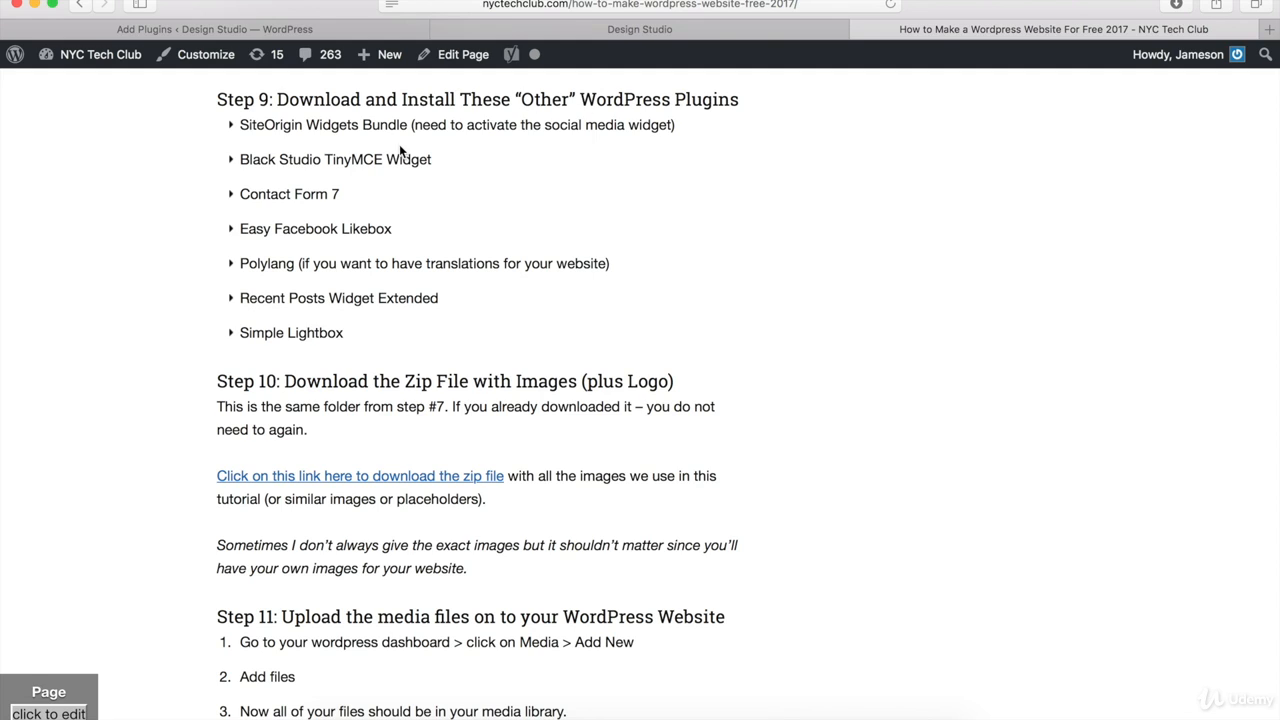
drag(238, 128, 406, 133)
key(super+c)
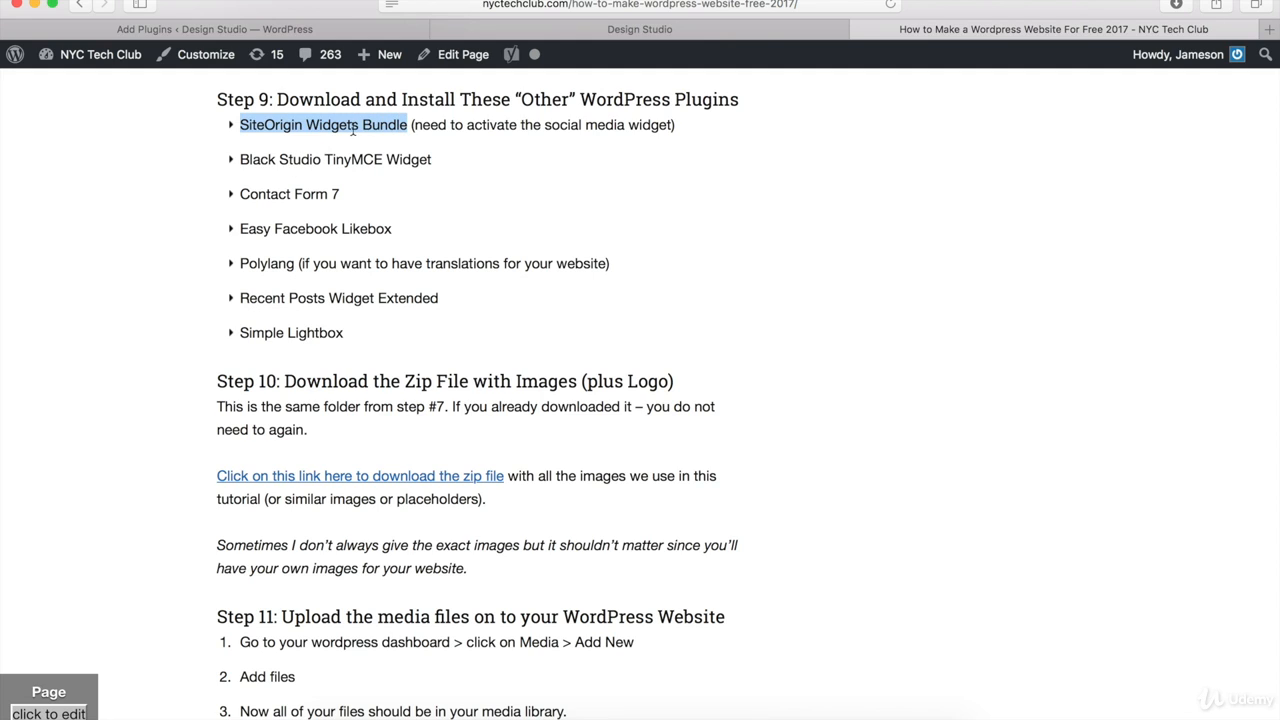
click(230, 29)
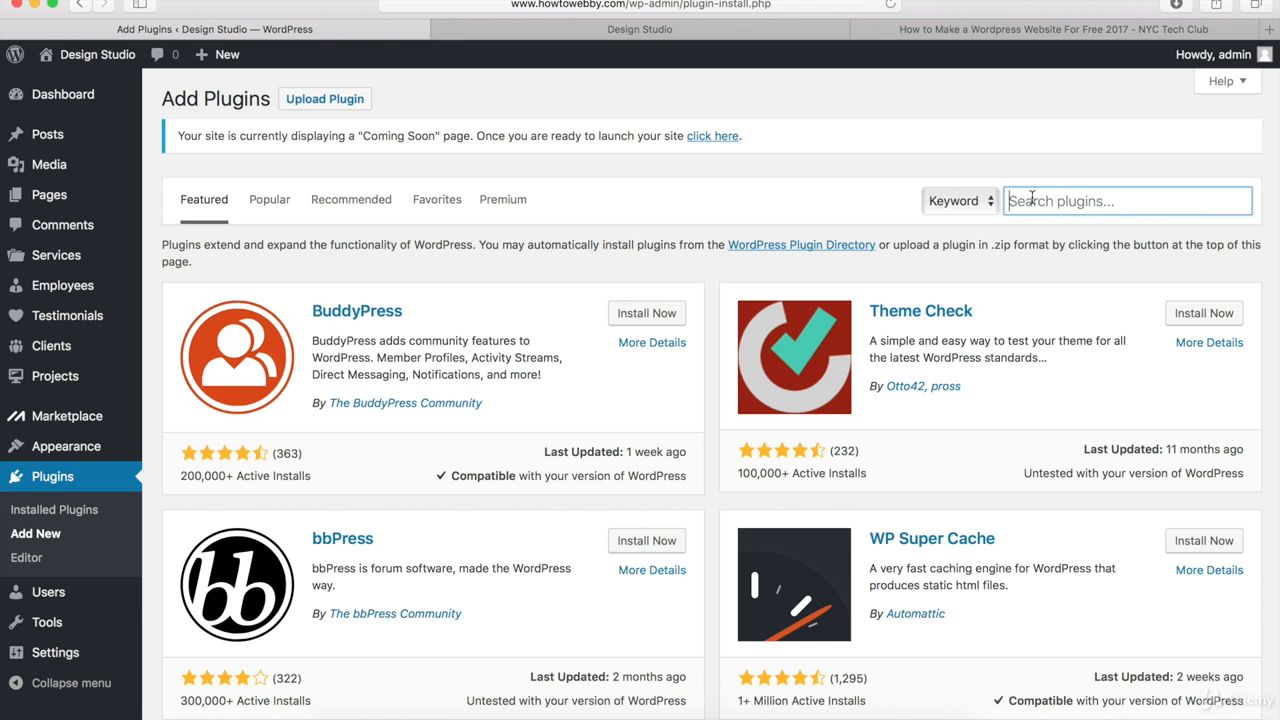
key(super+v)
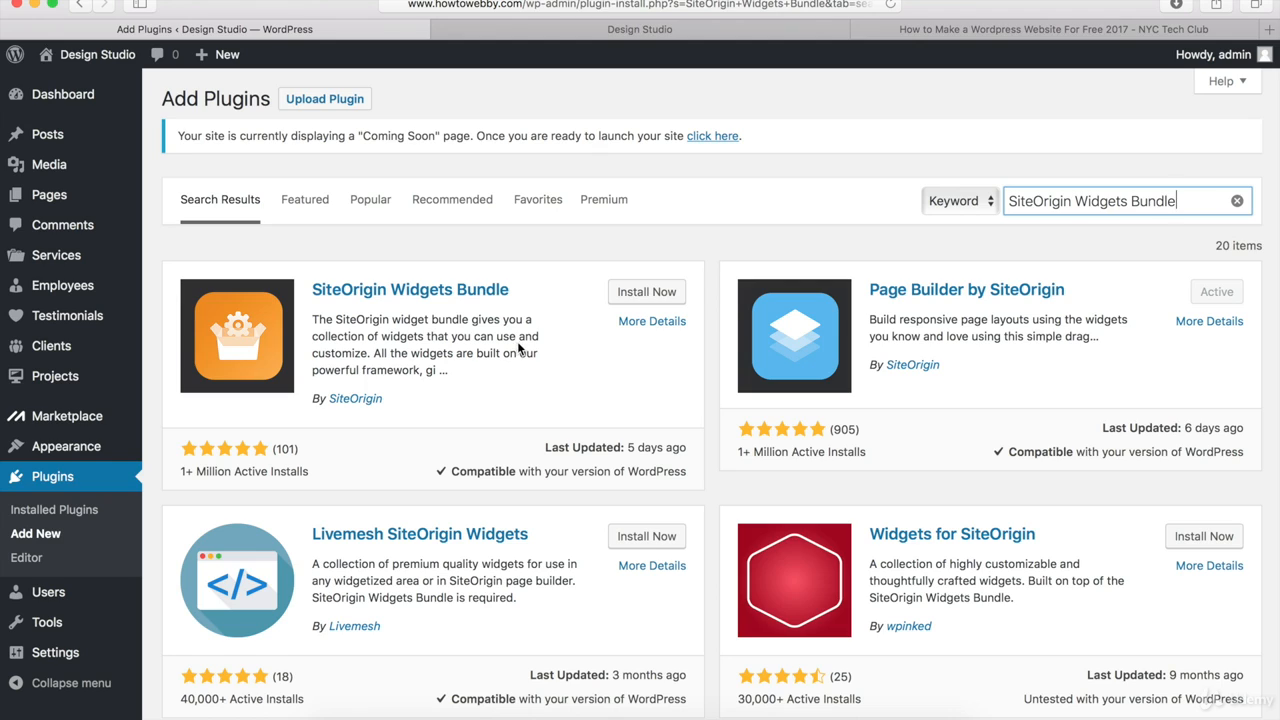
Step: Install and activate the SiteOrigin Widgets Bundle plugin, and check its entry among the installed plugins
click(653, 297)
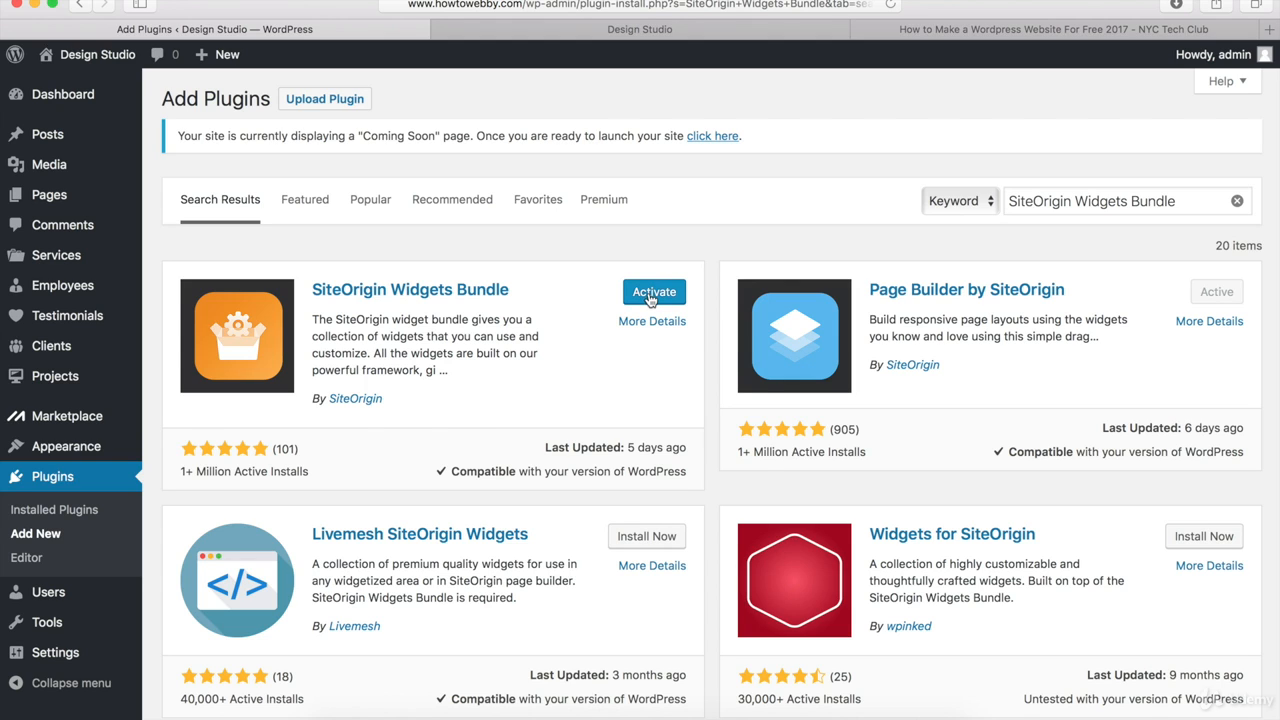
click(654, 297)
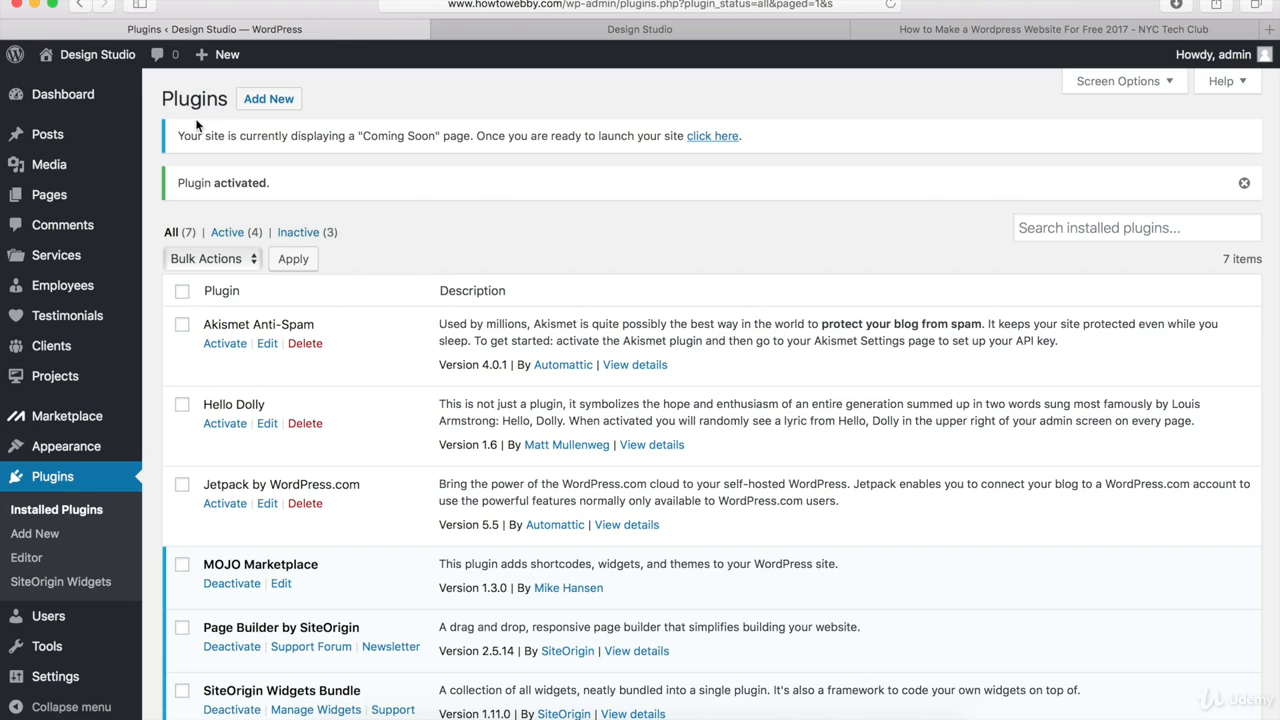
scroll(165, 240, down, 5)
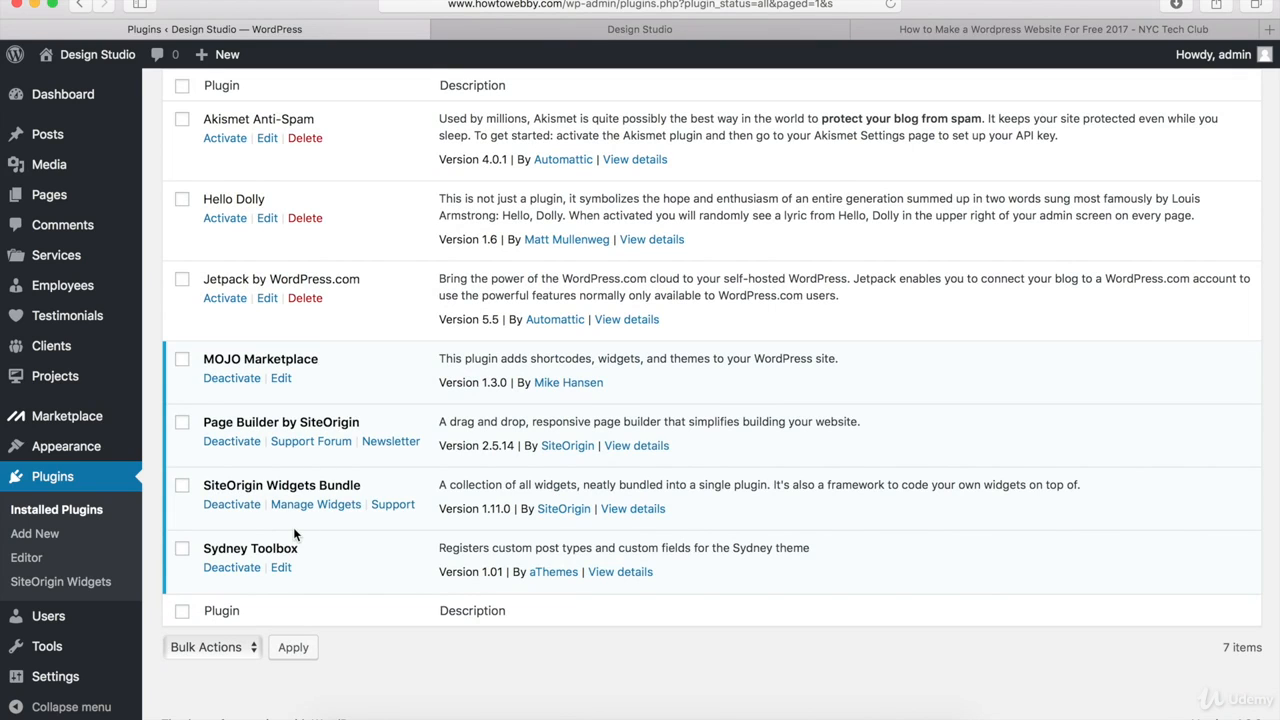
scroll(339, 535, up, 5)
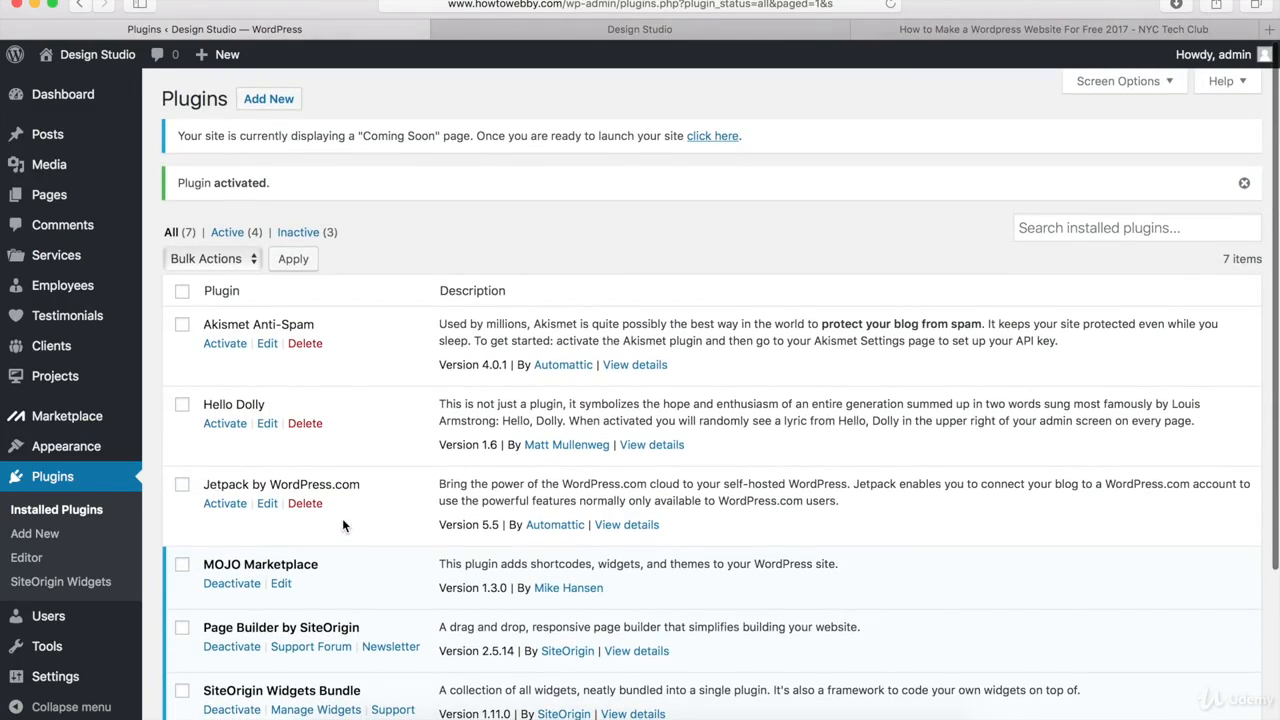
Step: Add the Black Studio TinyMCE Widget plugin from the tutorial's Step 9 list: search for it by name, install it and activate it
click(866, 29)
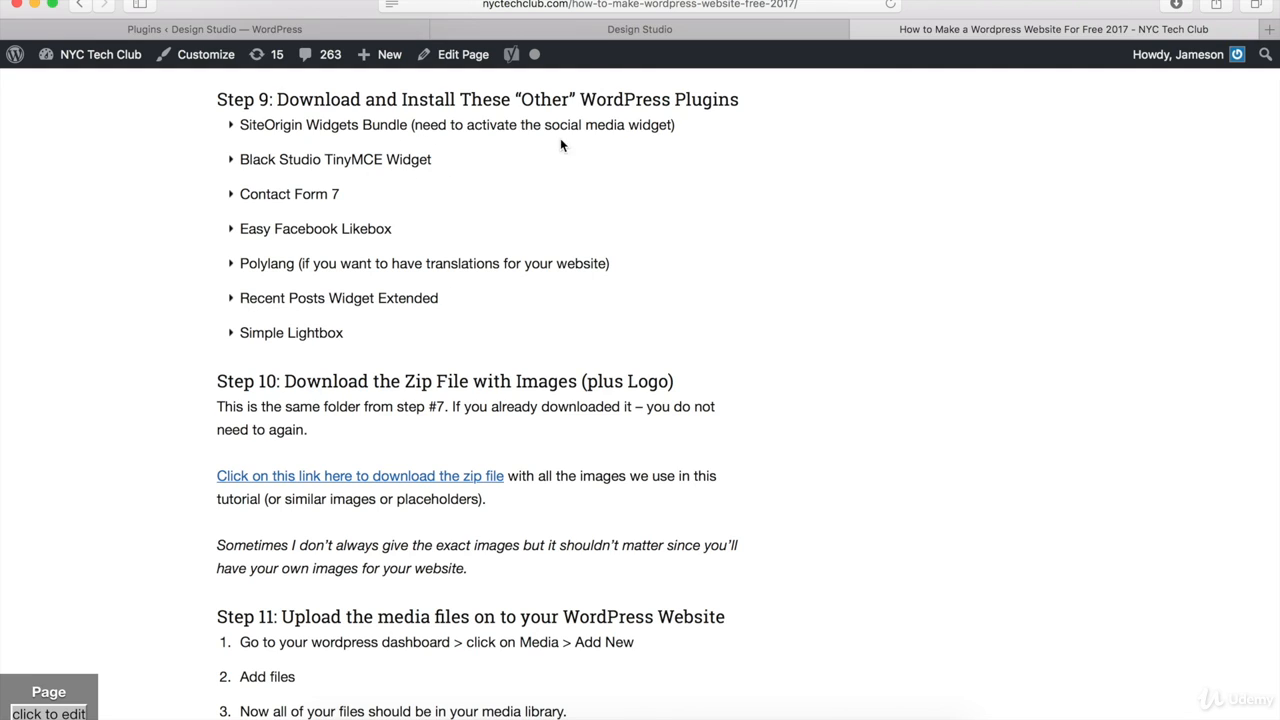
click(301, 29)
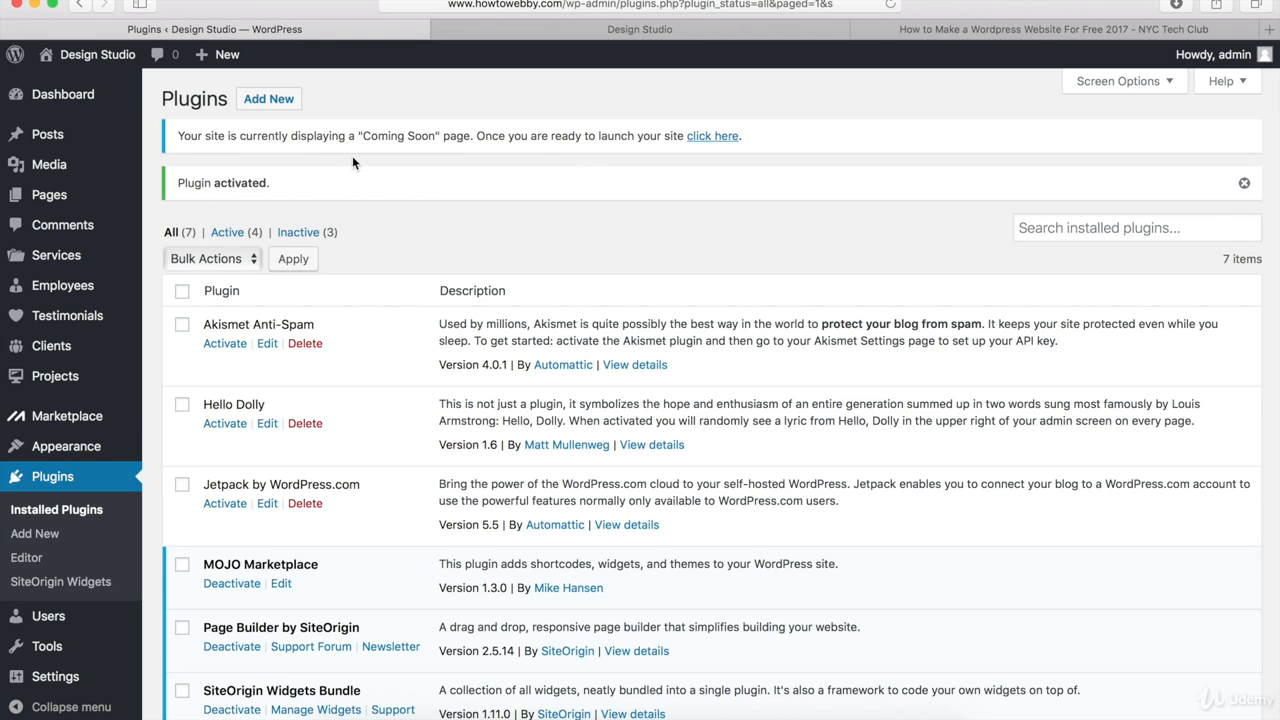
click(262, 100)
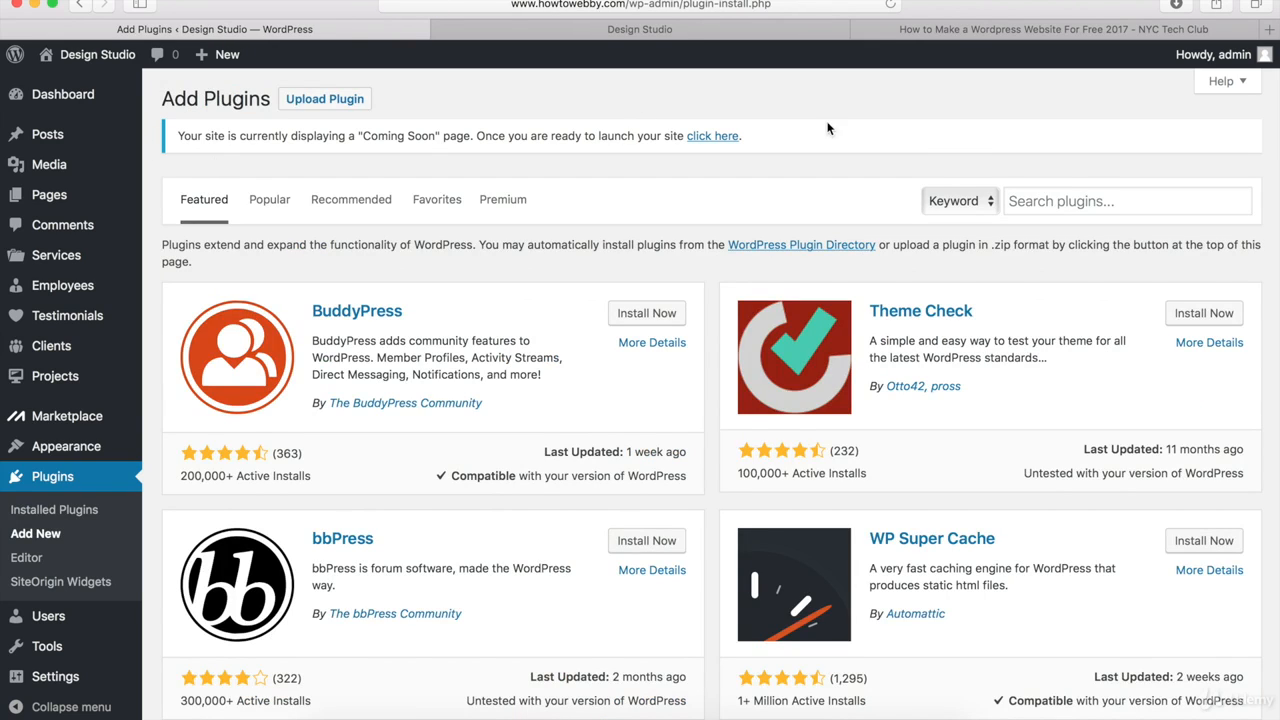
click(1023, 200)
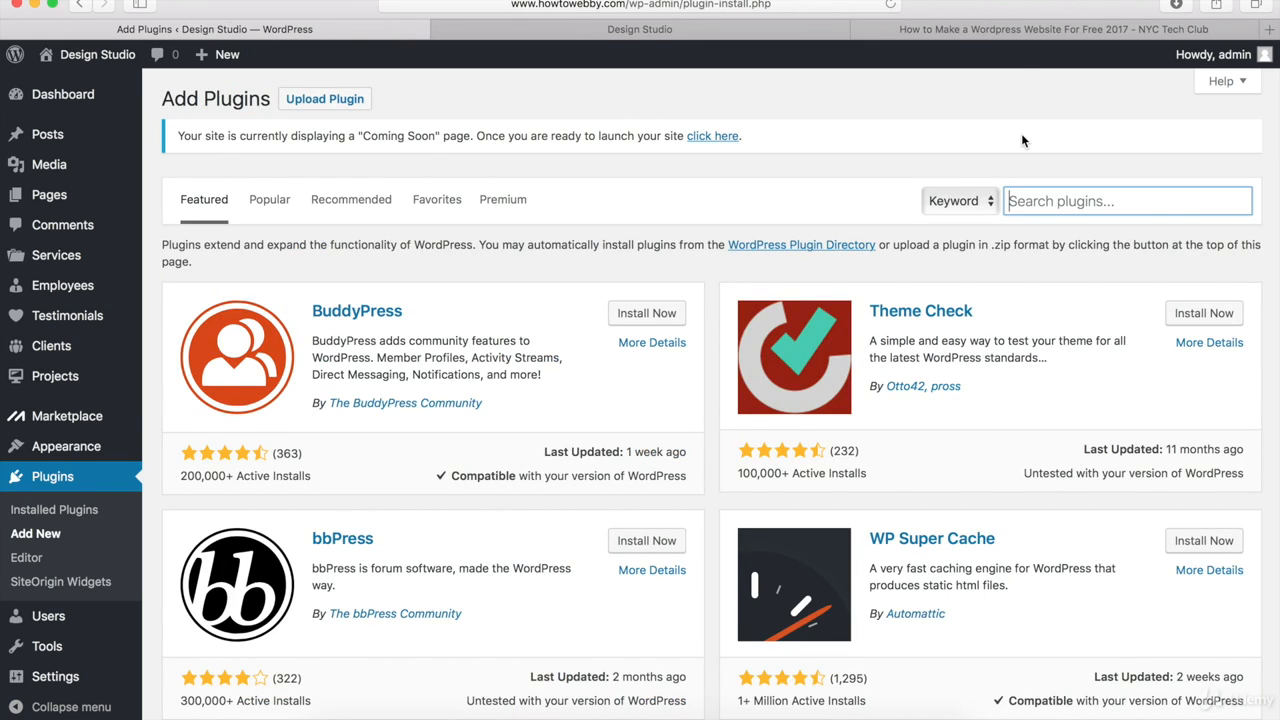
click(996, 29)
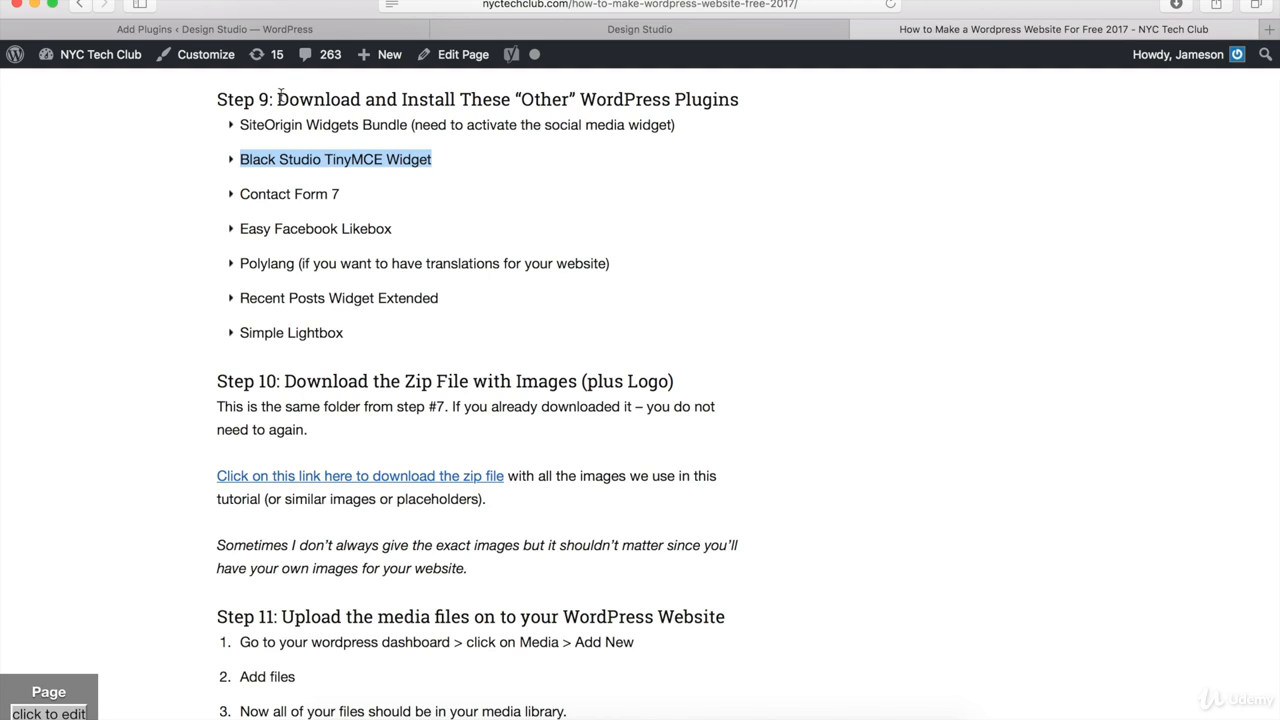
click(215, 30)
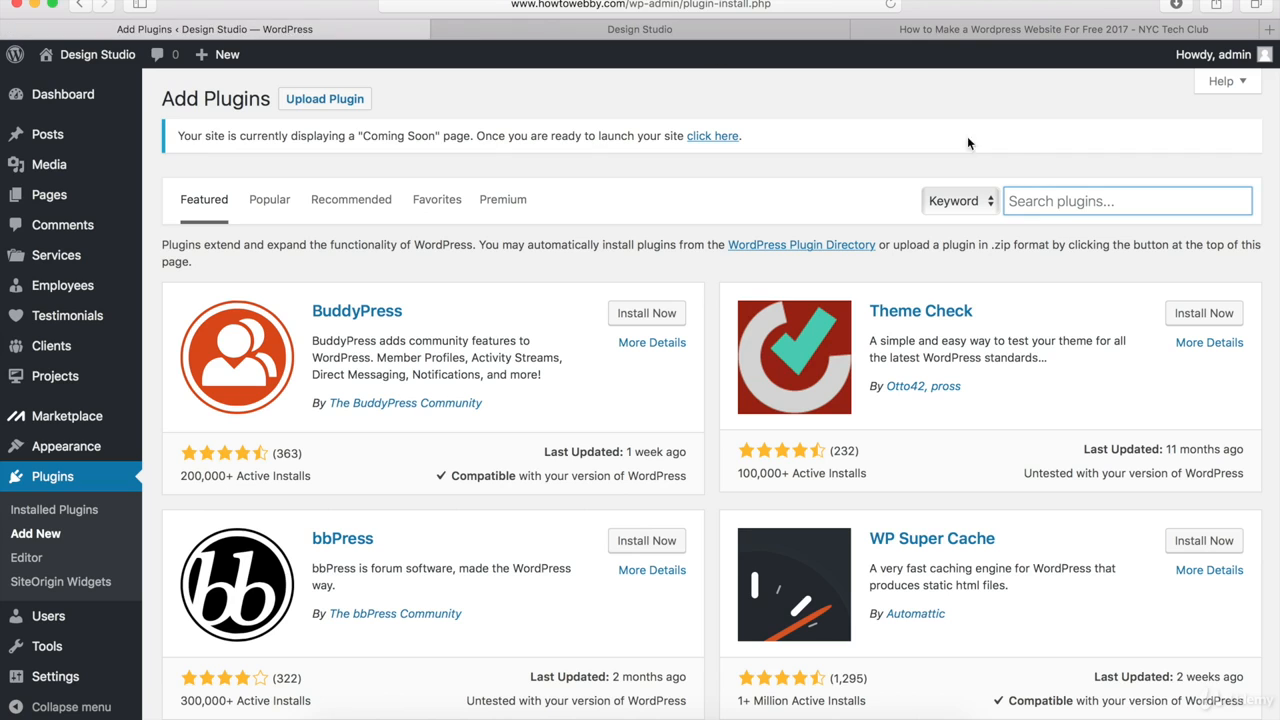
text(Black Studio TinyMCE Widget)
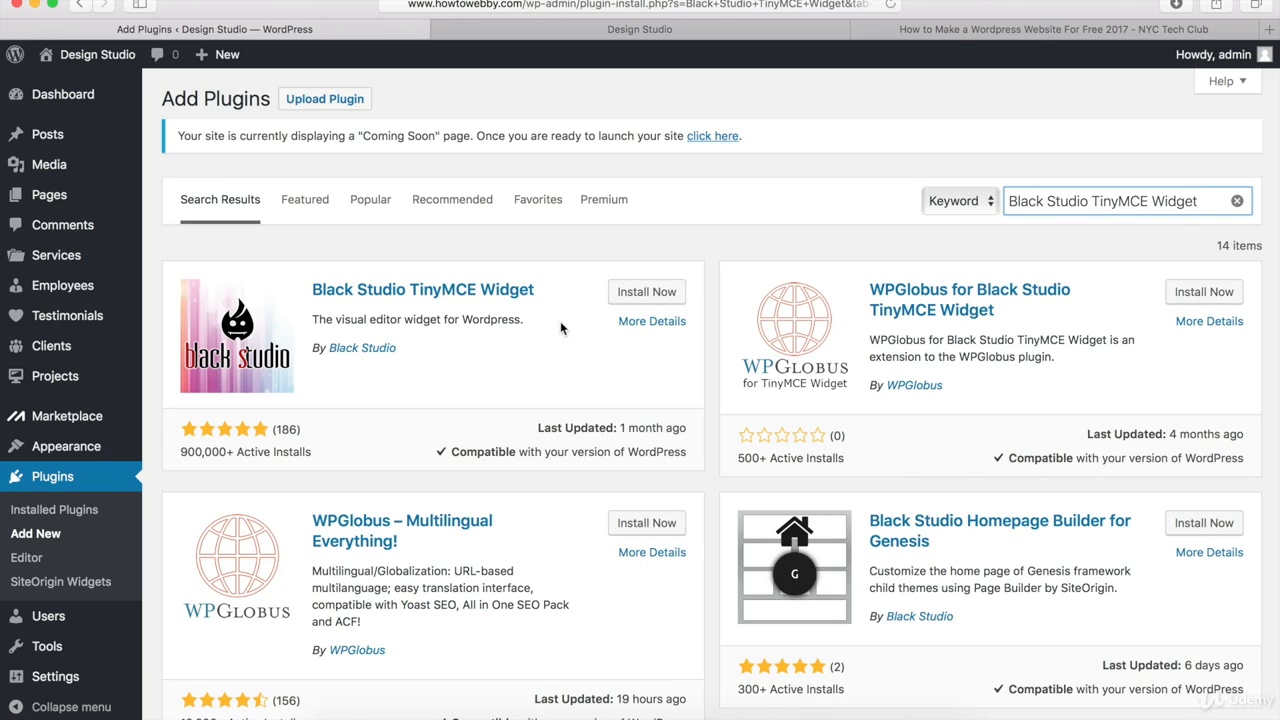
click(647, 293)
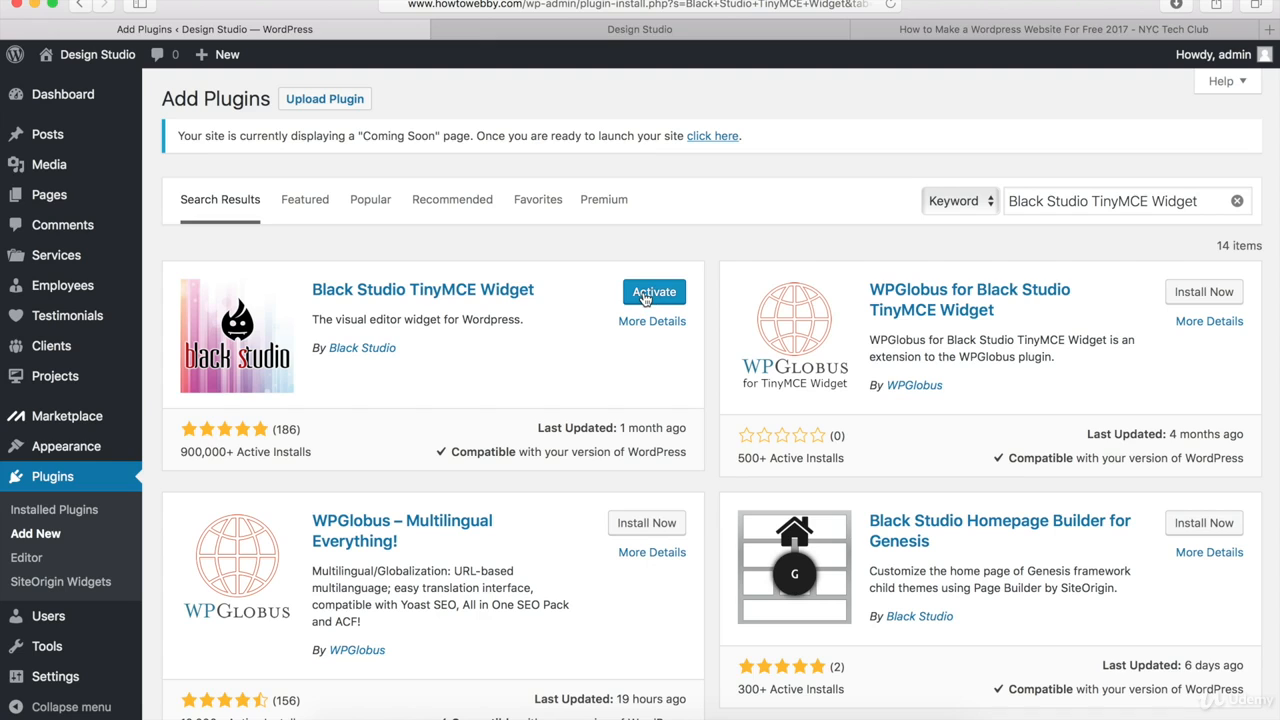
click(645, 294)
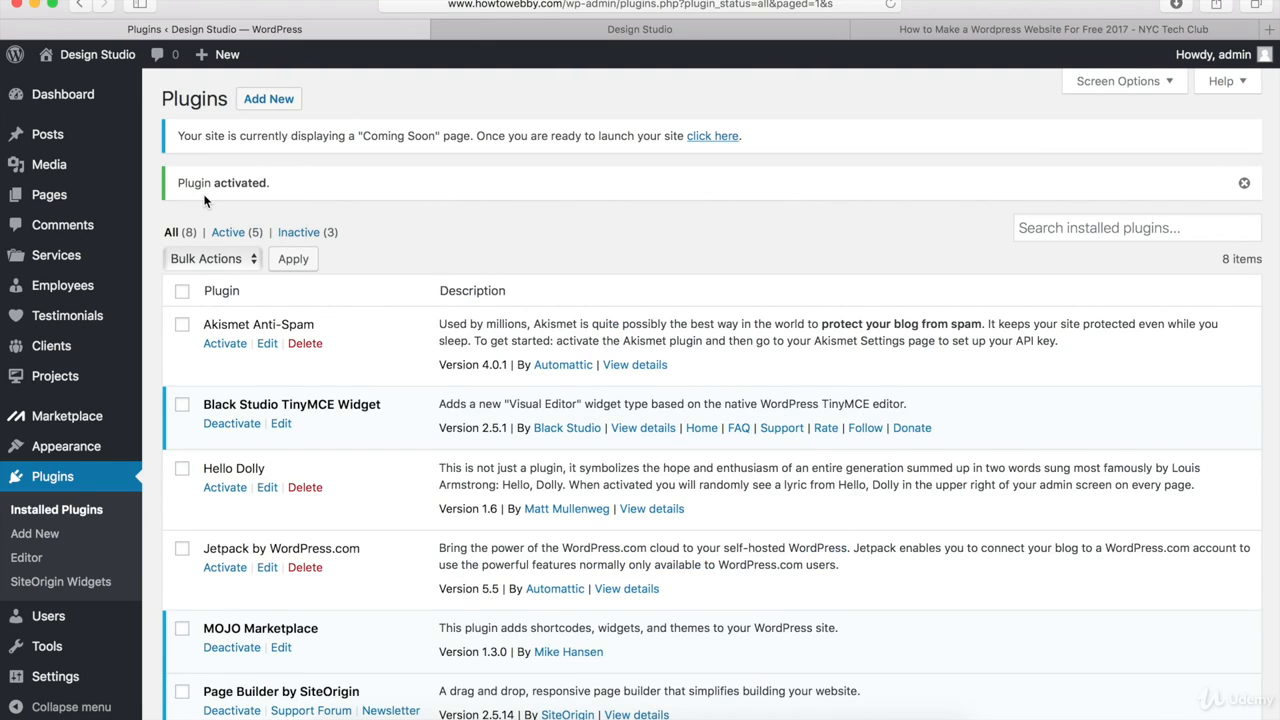
Step: Find the Contact Form 7 plugin using its name from the tutorial list, then install and activate it
click(267, 101)
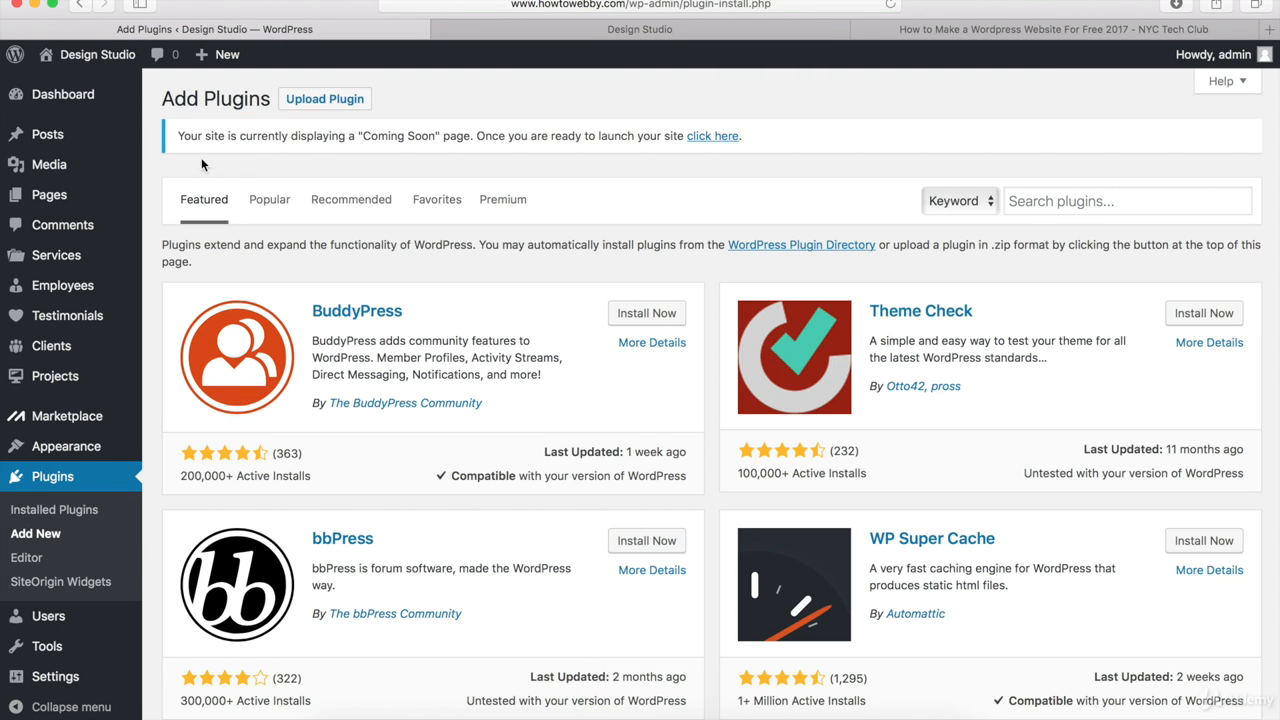
click(951, 29)
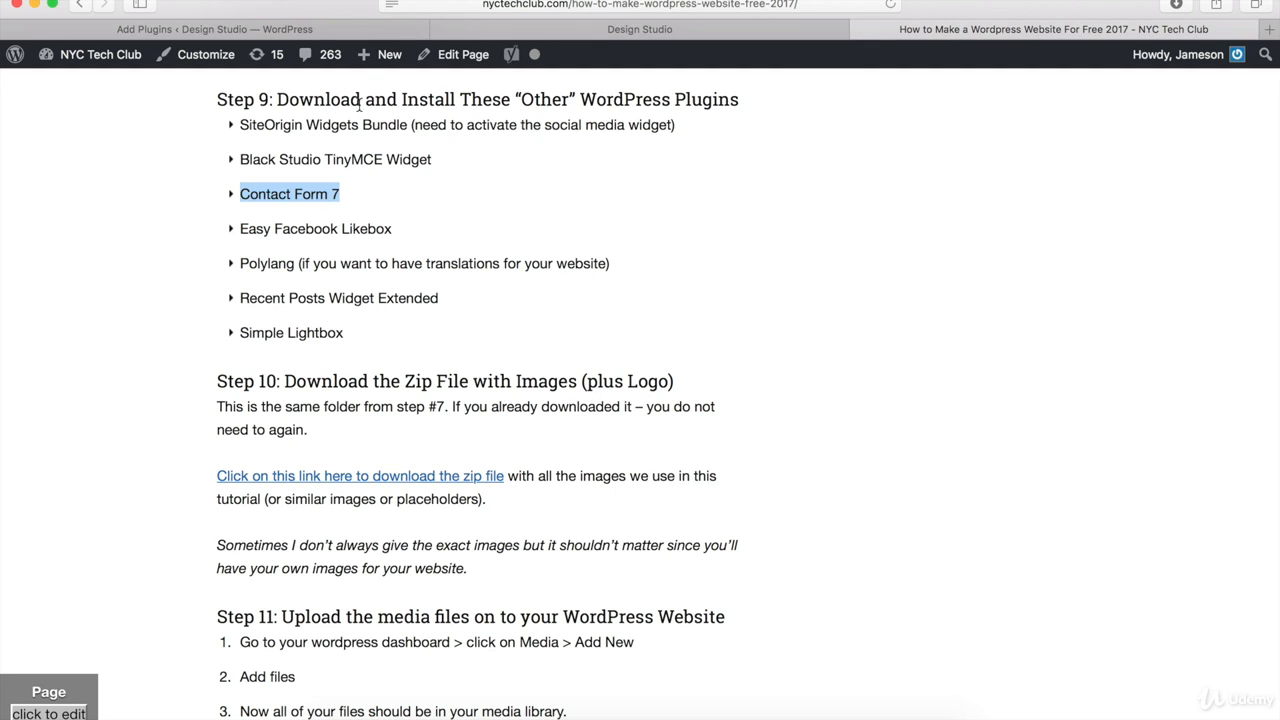
click(323, 33)
click(1032, 200)
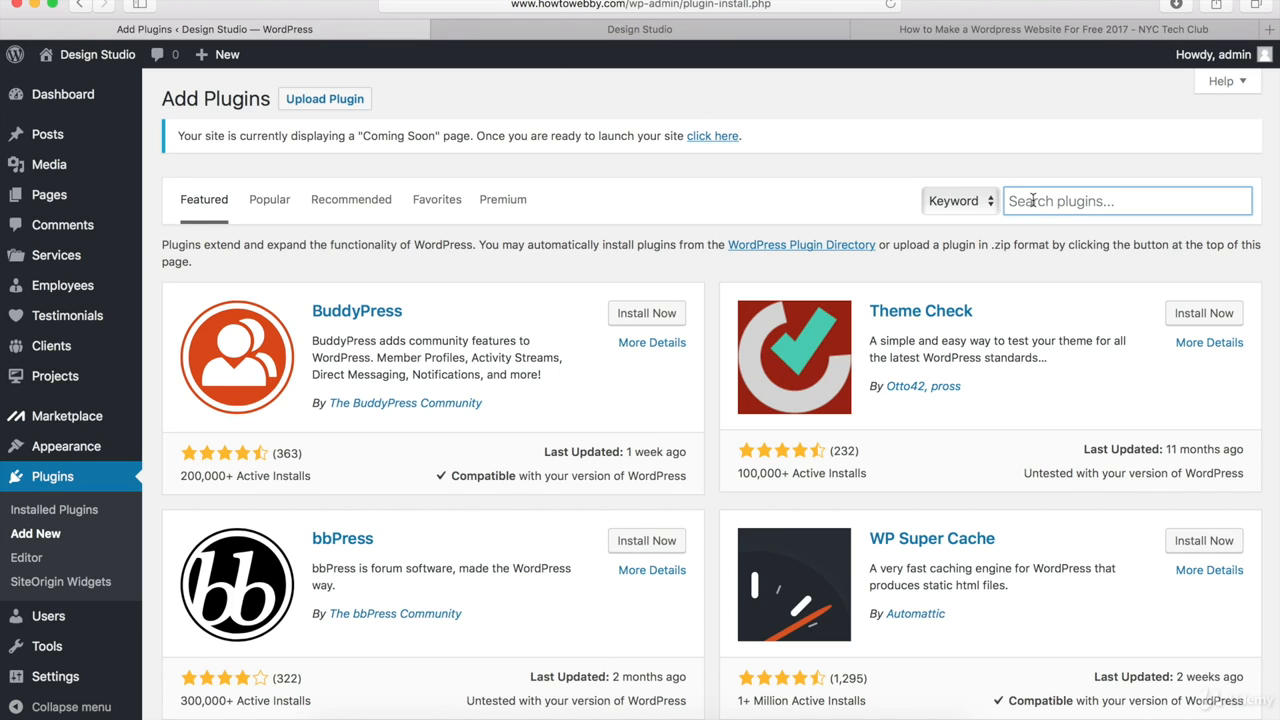
text(Contact Form 7)
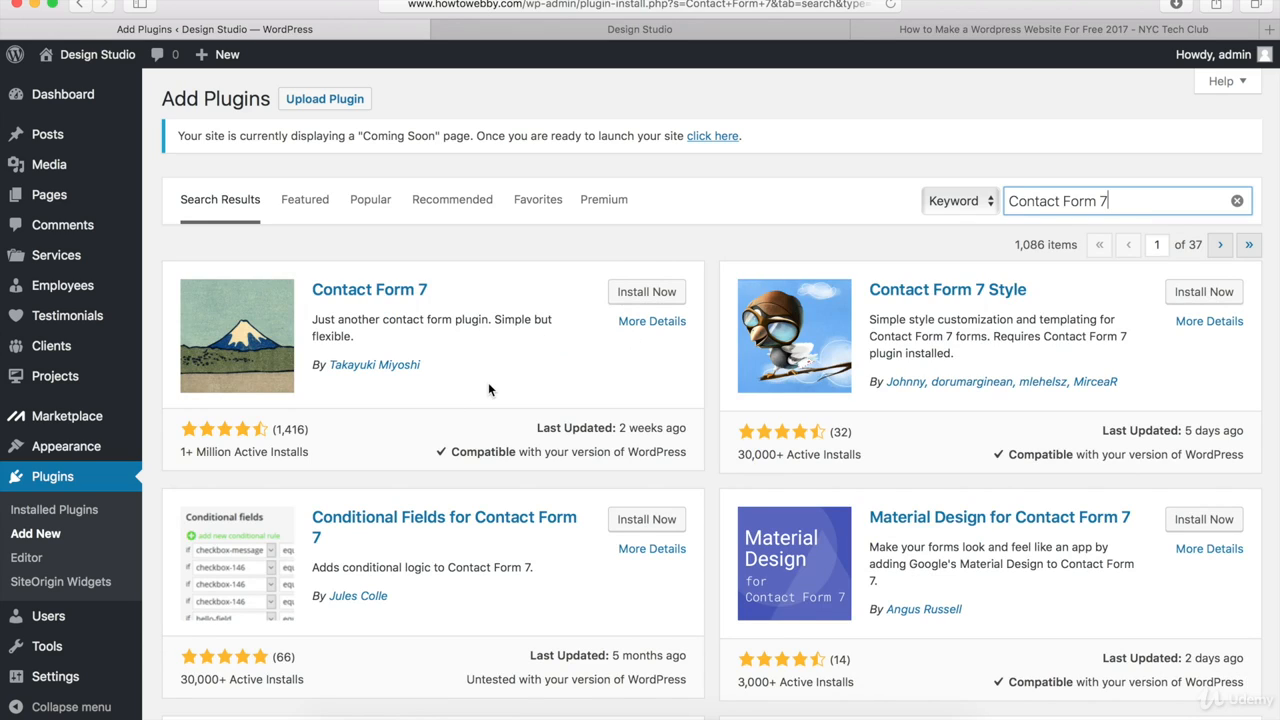
click(648, 292)
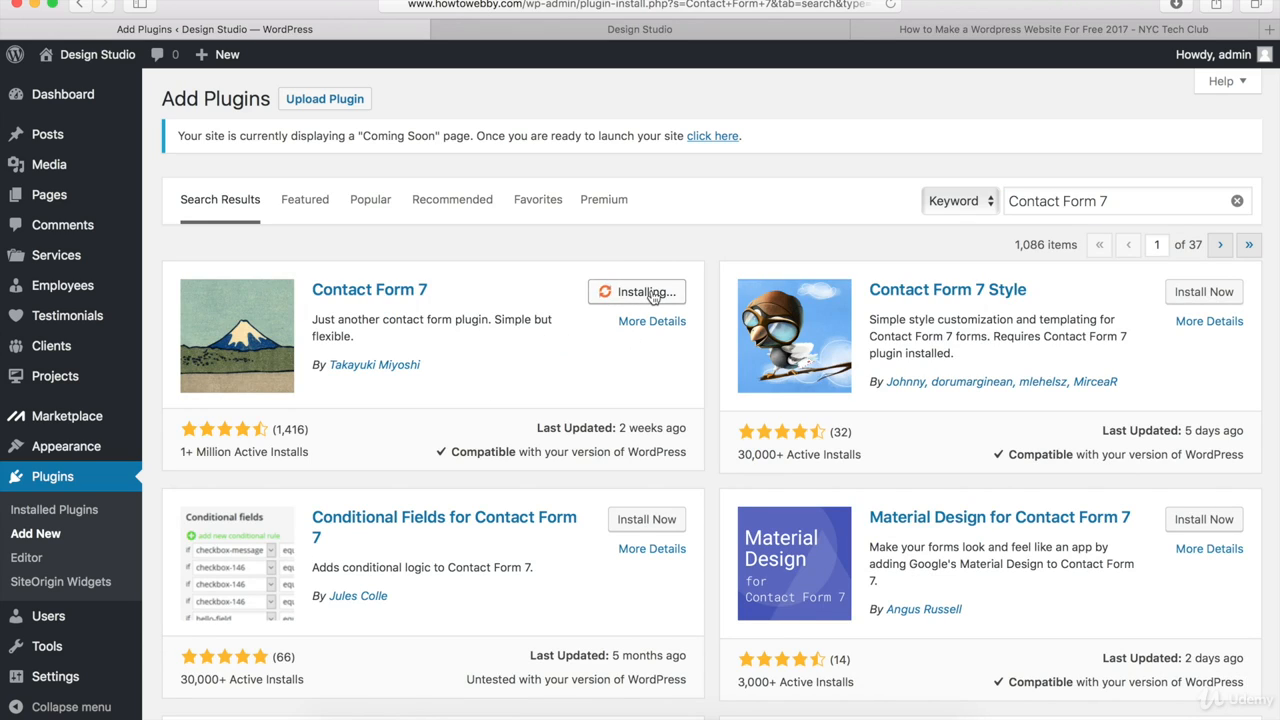
click(653, 292)
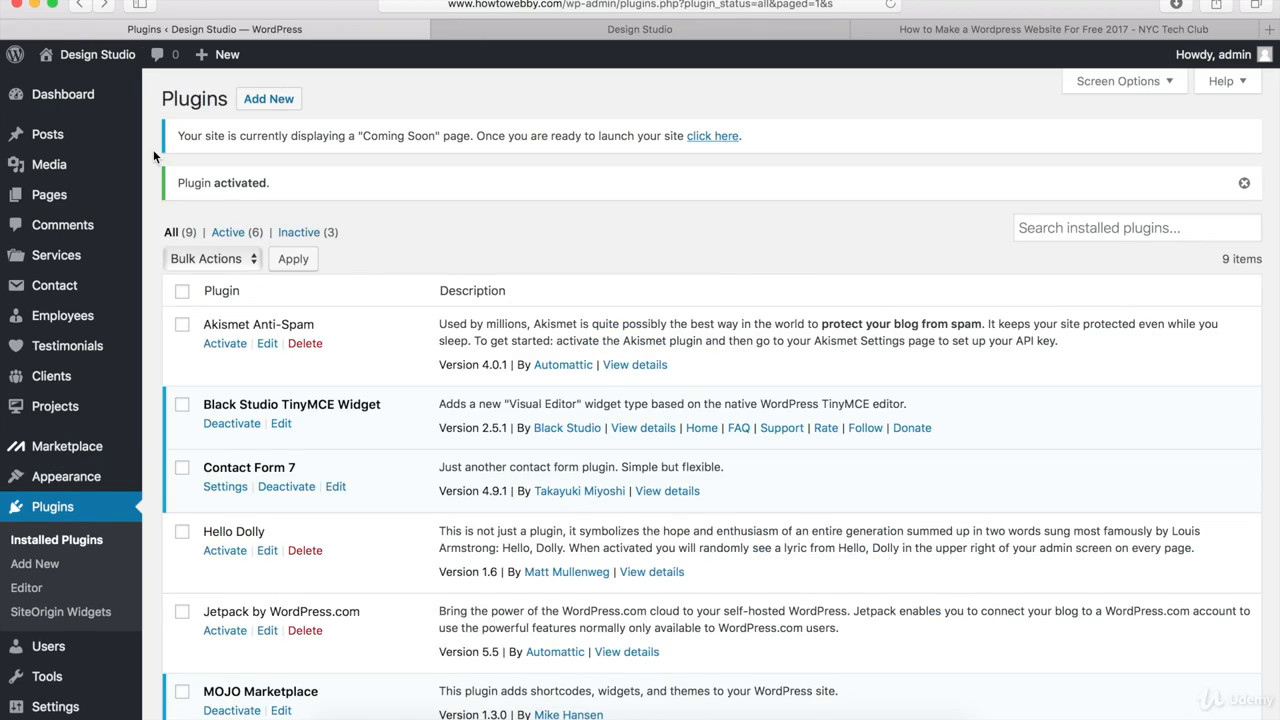
Step: Search for "Easy Facebook Likebox" from the tutorial list, then install and activate the Easy Facebook Like Box plugin
click(271, 100)
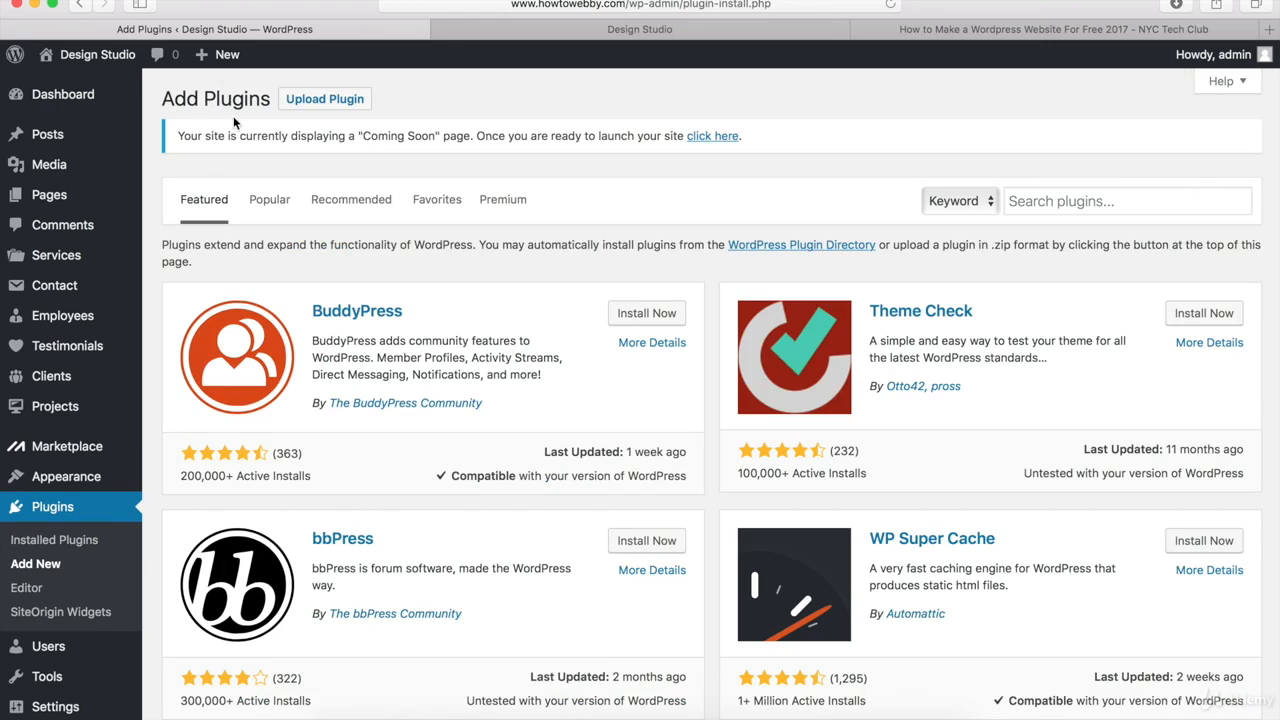
click(998, 29)
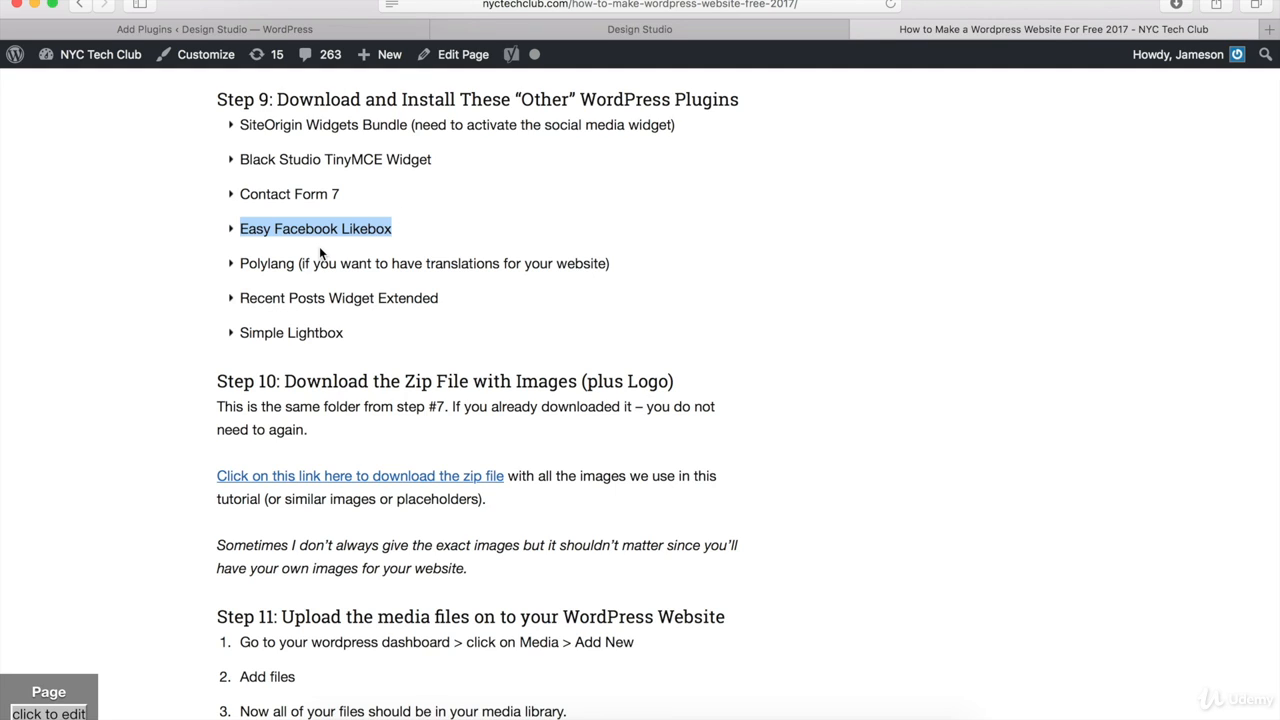
click(352, 38)
click(1022, 204)
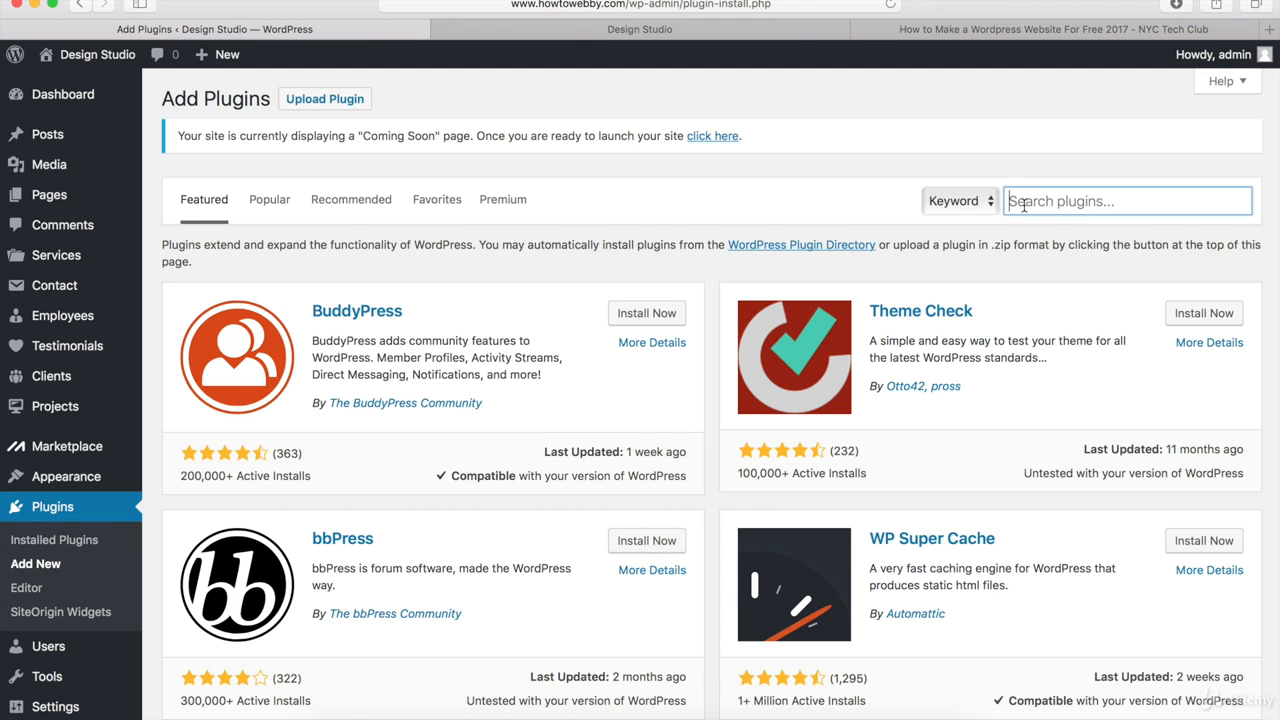
text(Easy Facebook Likebox)
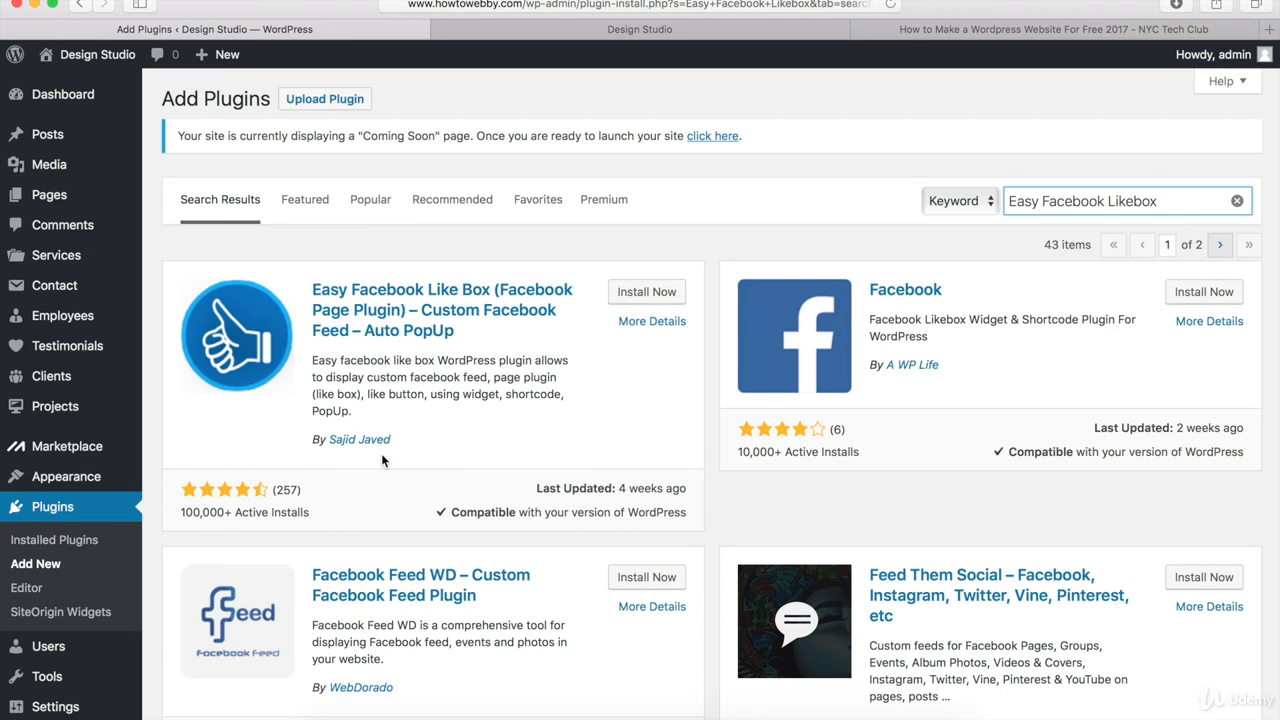
click(648, 292)
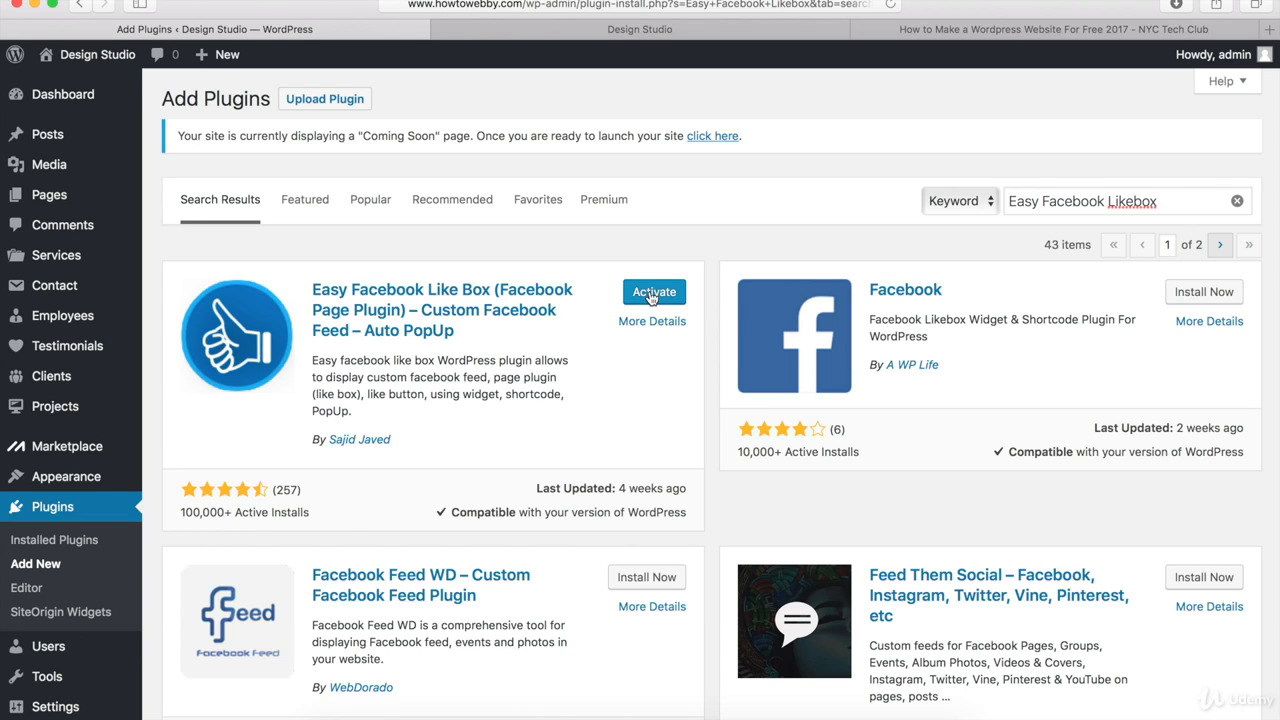
click(652, 294)
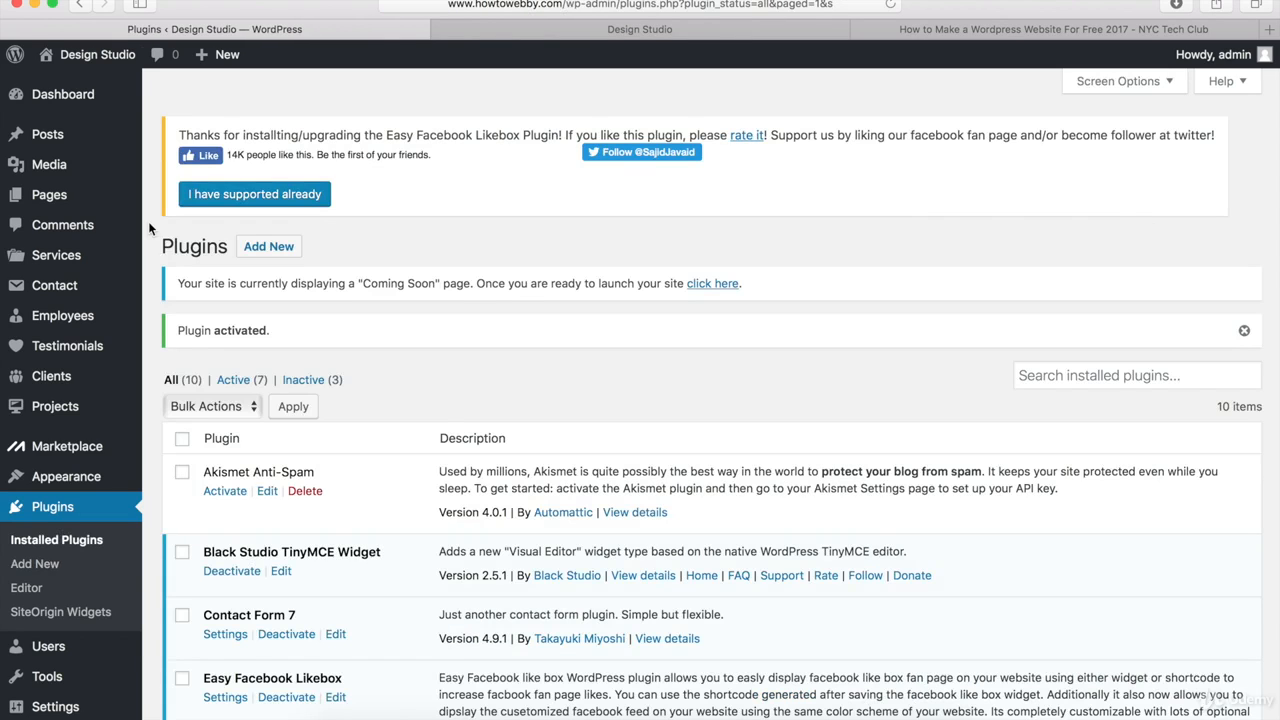
Step: Look up the Polylang plugin name in the tutorial's Step 9 list, search for it among new plugins, then install and activate it
click(270, 250)
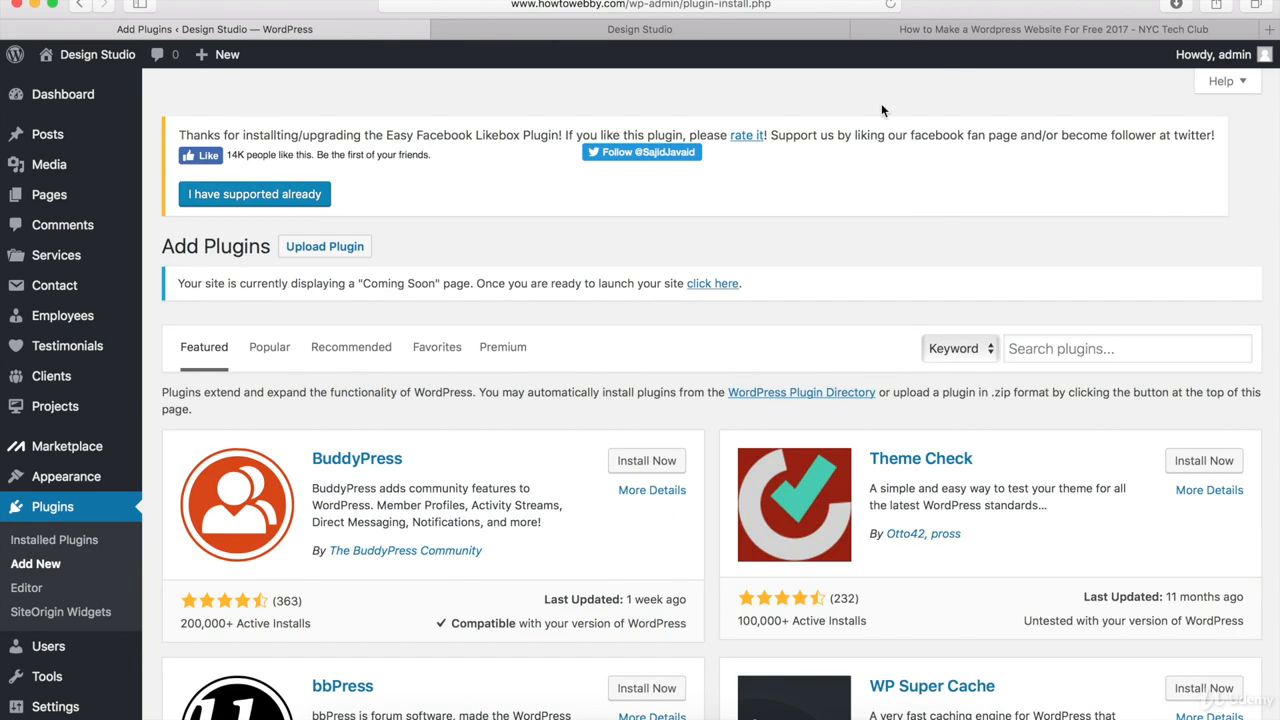
click(1039, 29)
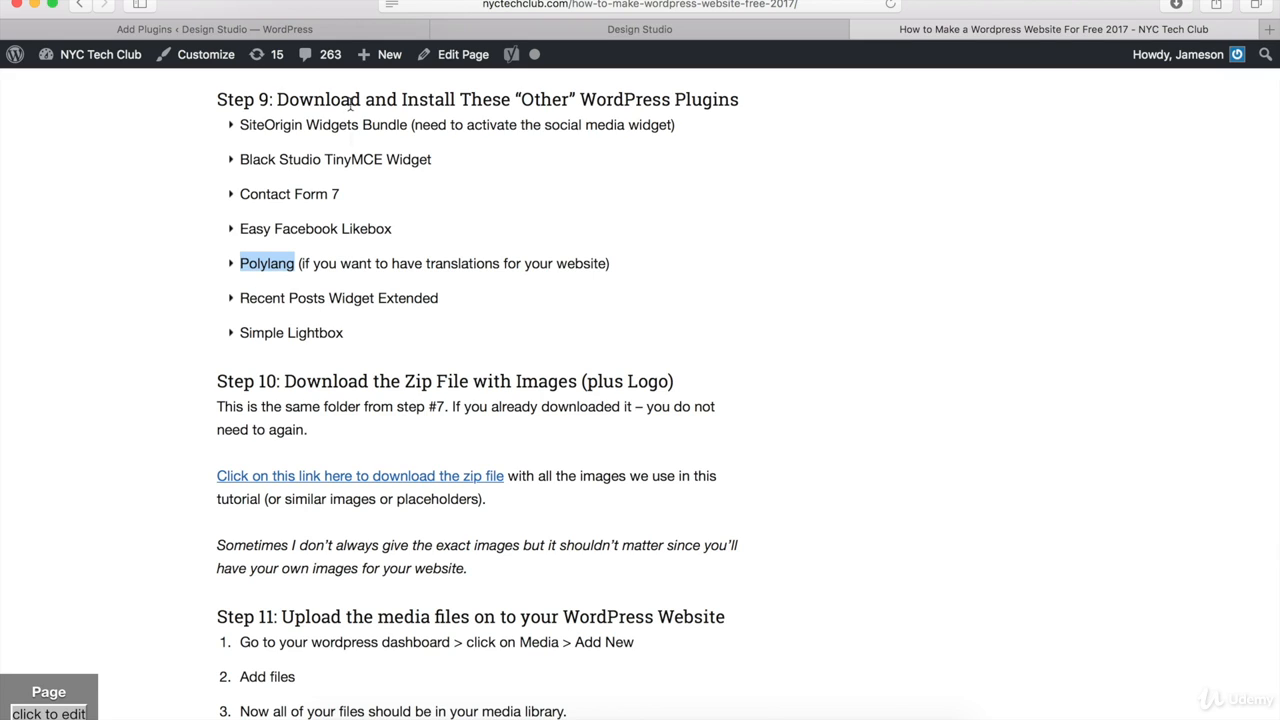
click(316, 30)
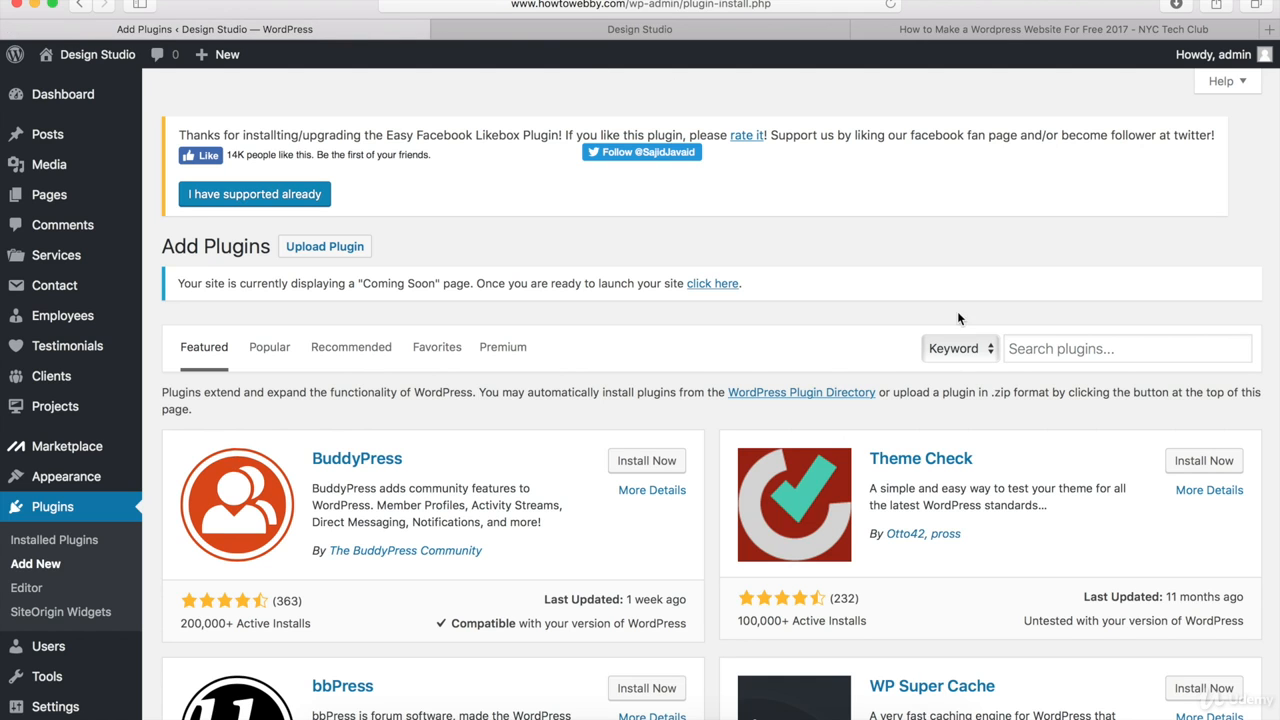
click(1034, 344)
text(Polylang)
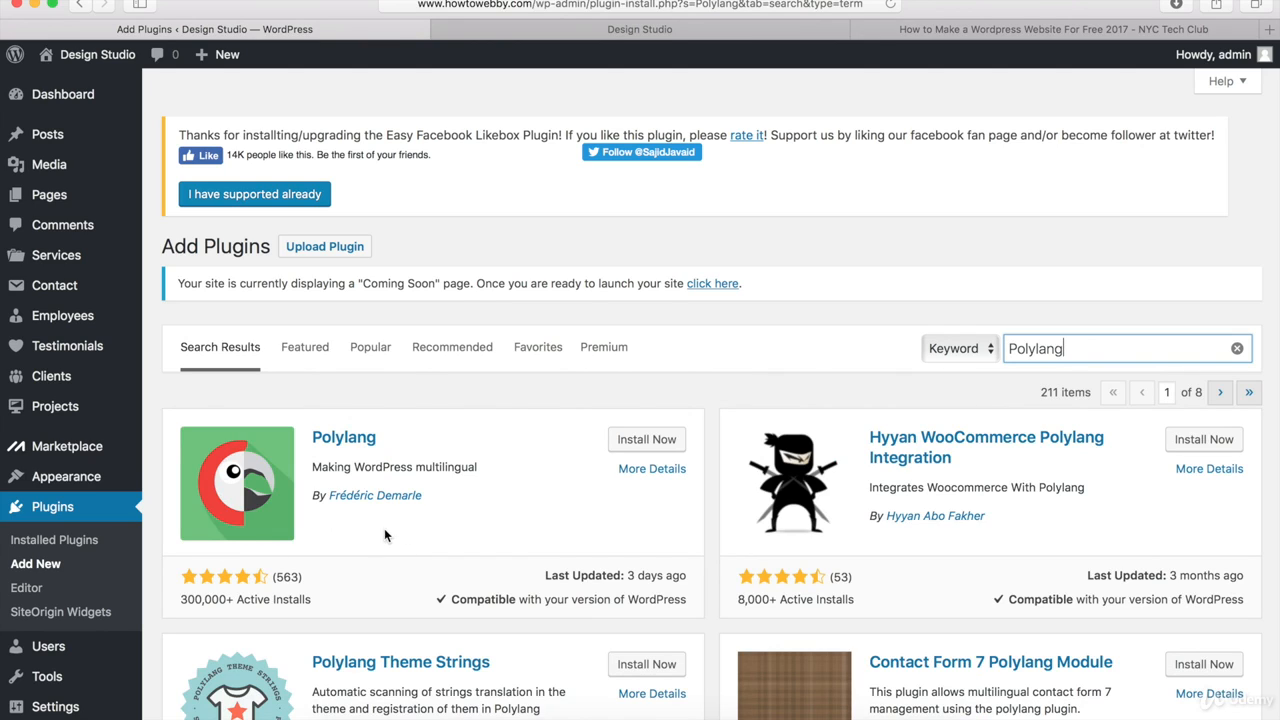
click(647, 440)
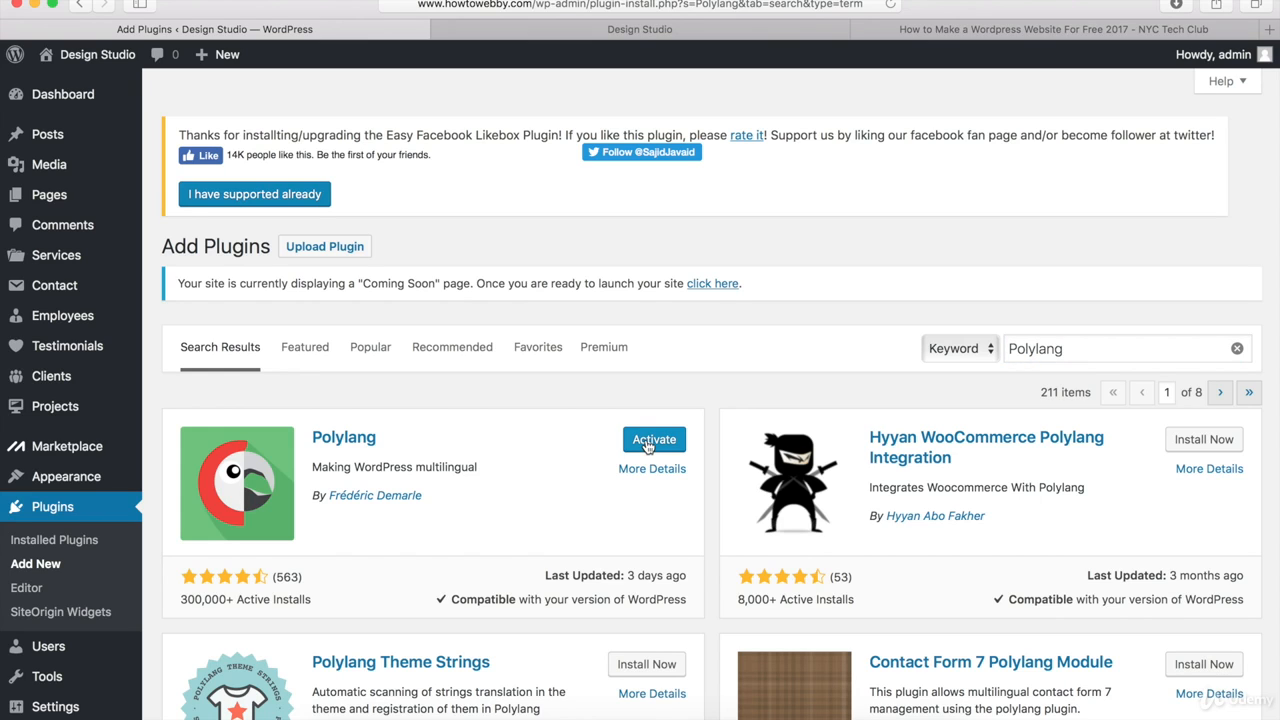
click(650, 442)
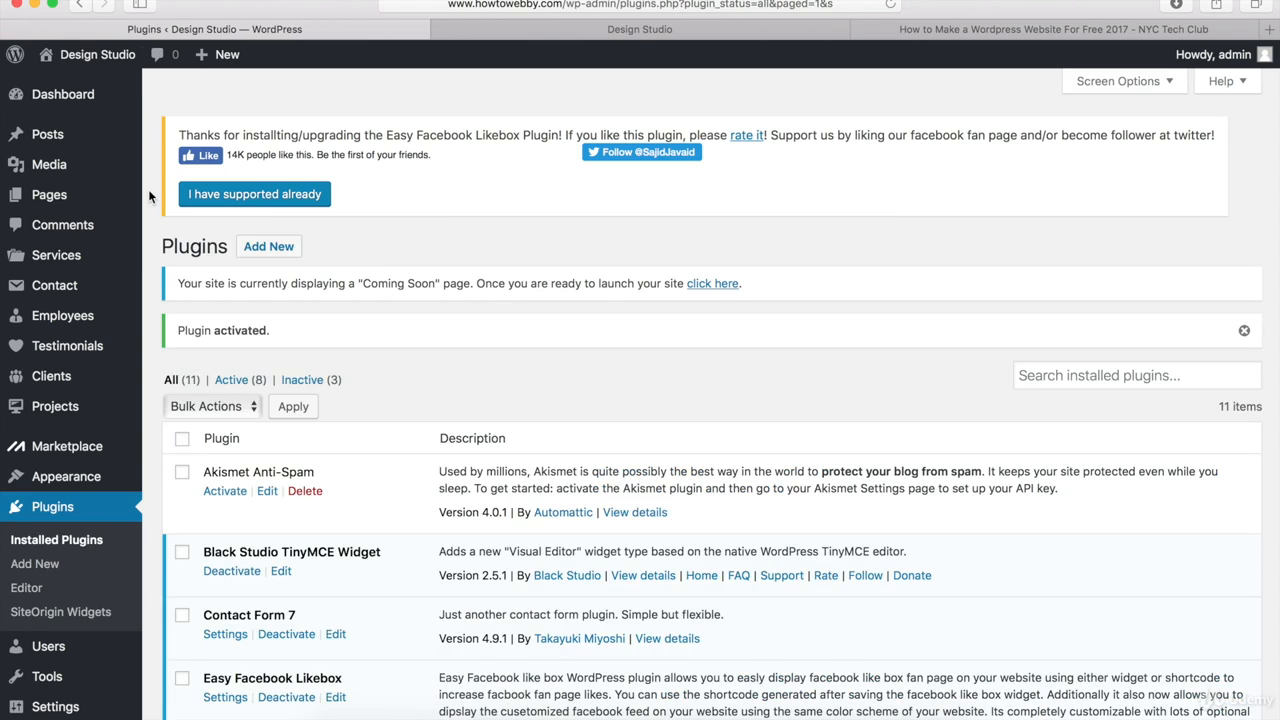
Step: Add the Recent Posts Widget Extended plugin from the tutorial list by searching for its name, installing it and activating it
click(248, 250)
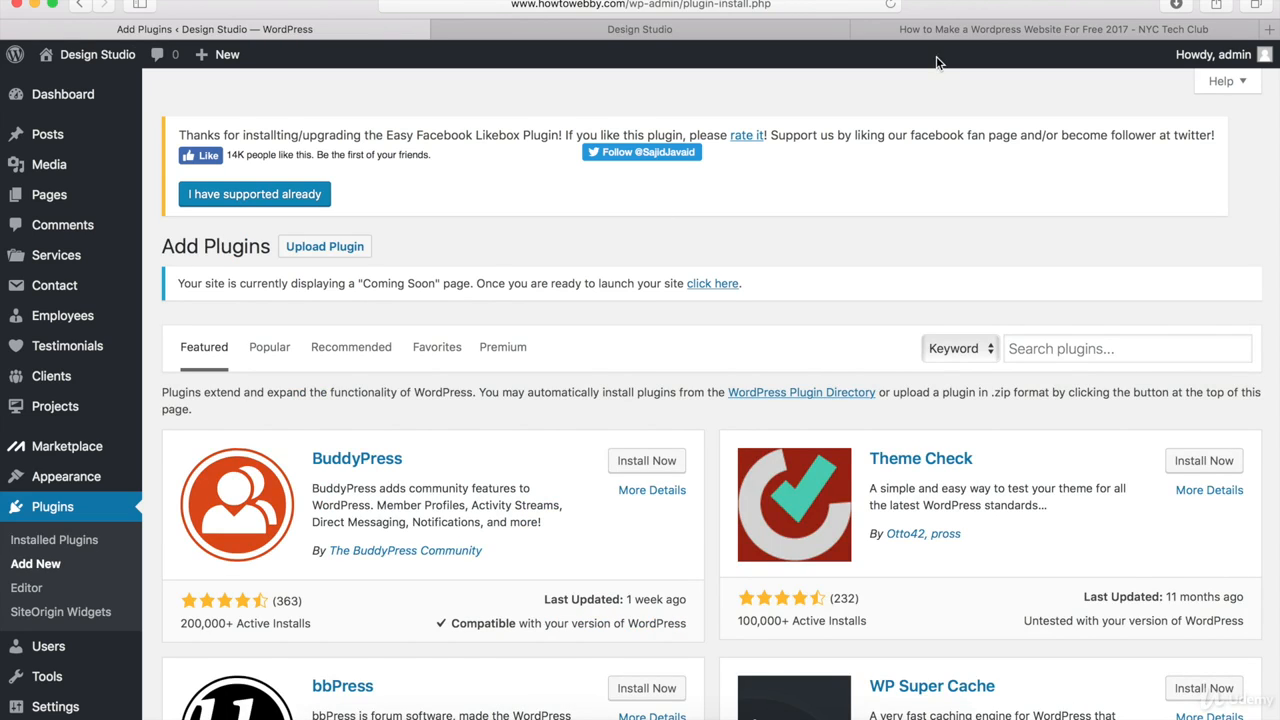
click(988, 36)
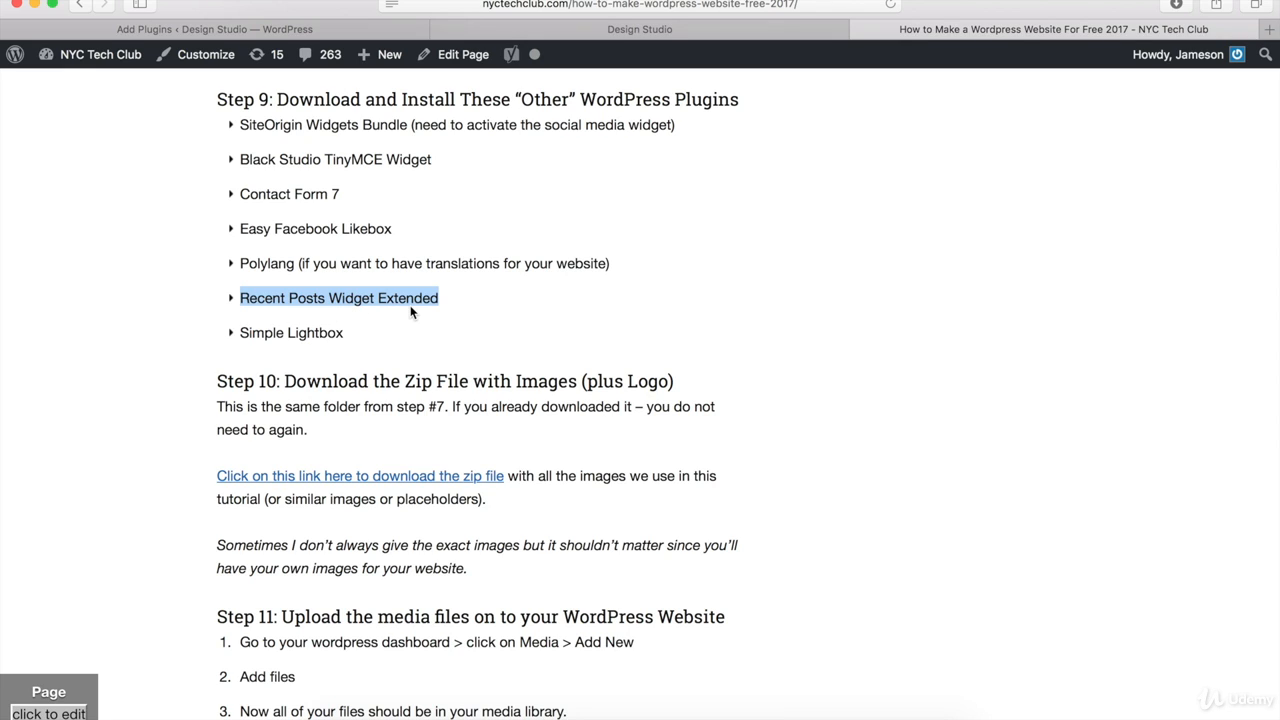
click(330, 29)
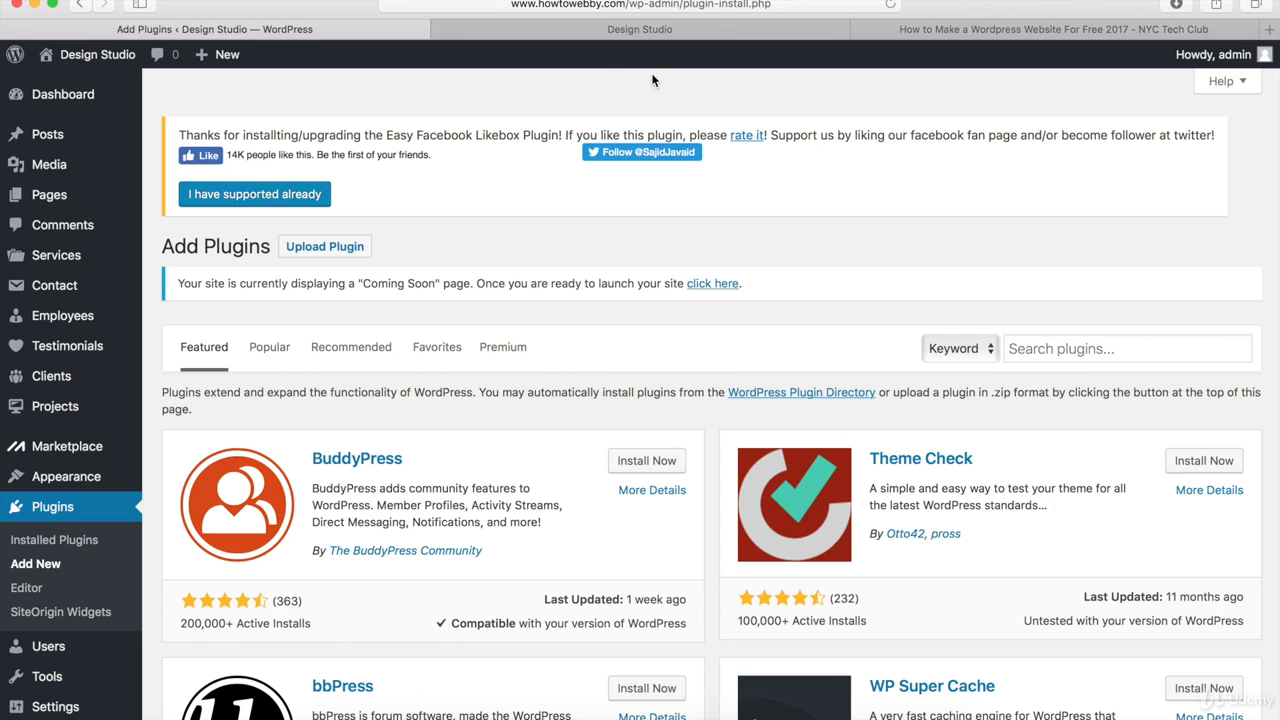
click(1037, 344)
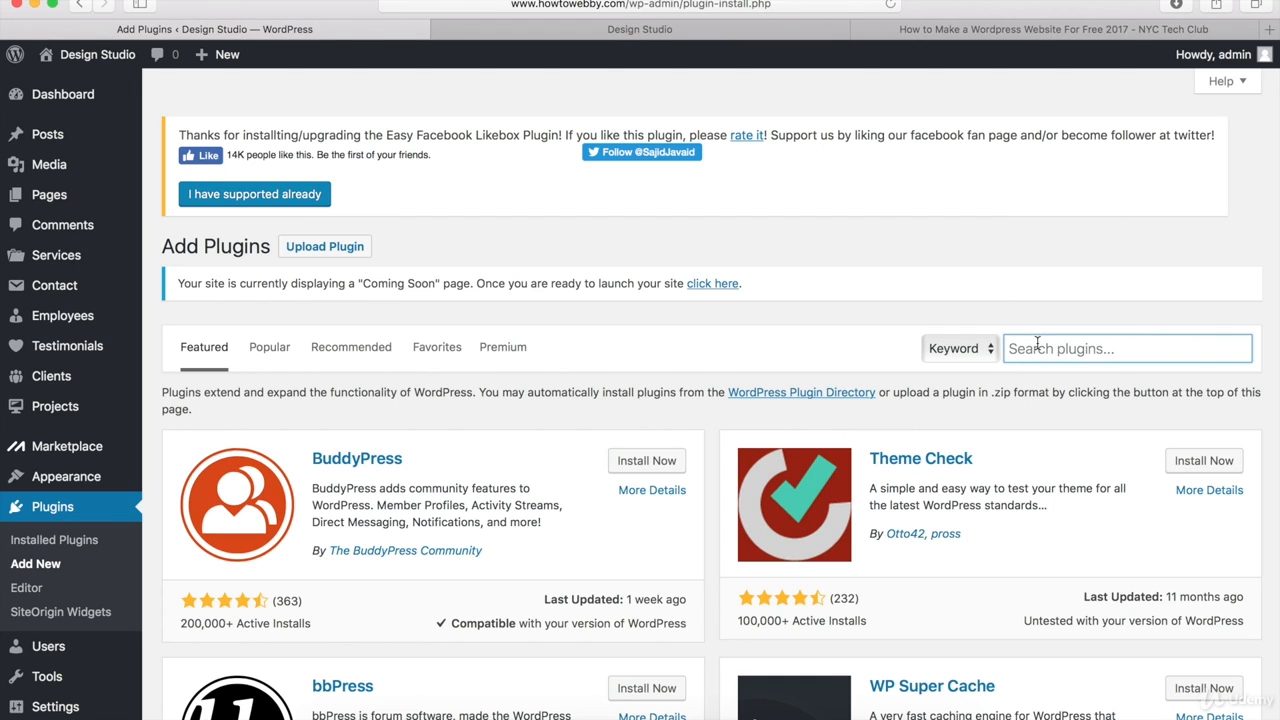
text(Recent Posts Widget Extended)
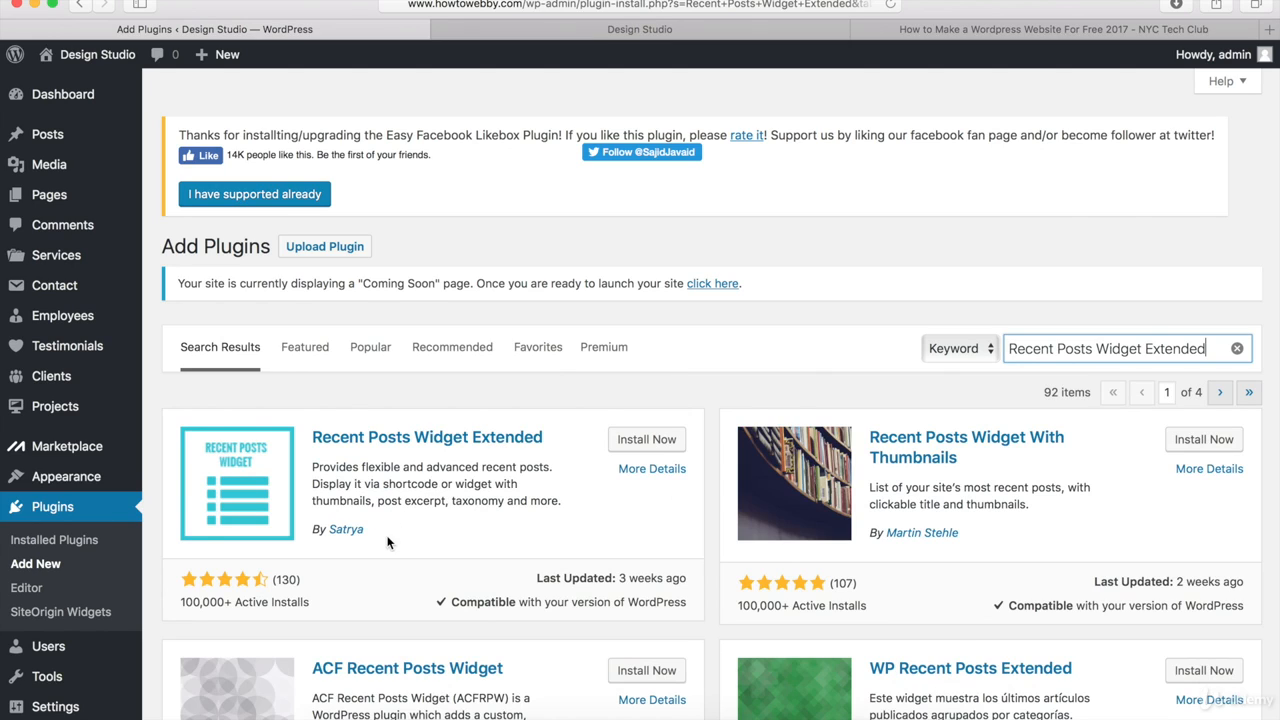
click(656, 441)
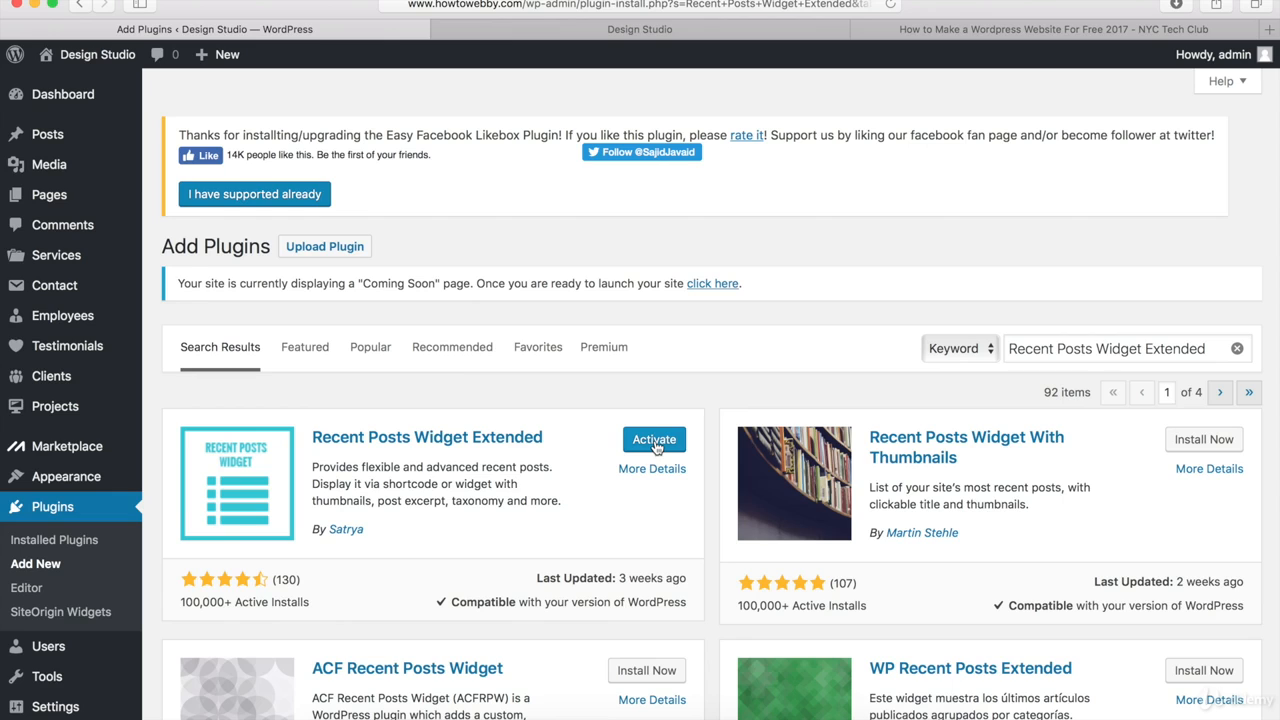
click(655, 442)
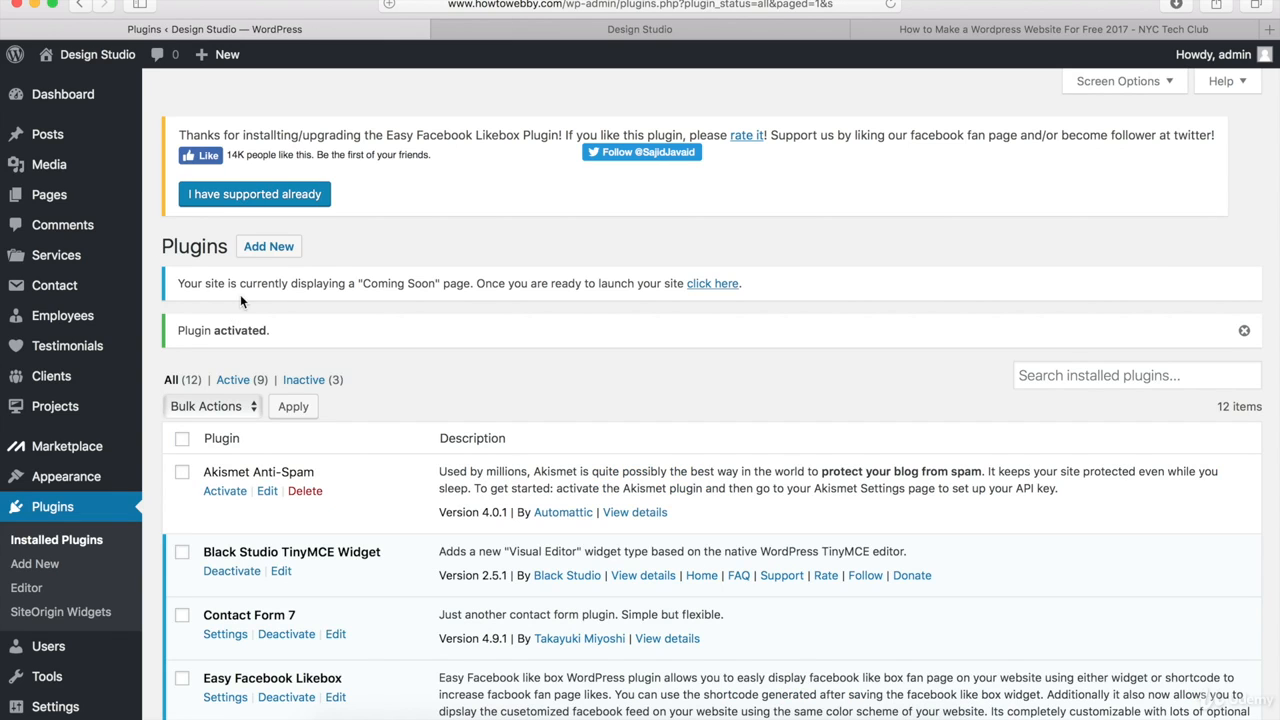
Step: Take the name Simple Lightbox from the end of the tutorial list, search for that plugin, and install and activate it
click(277, 248)
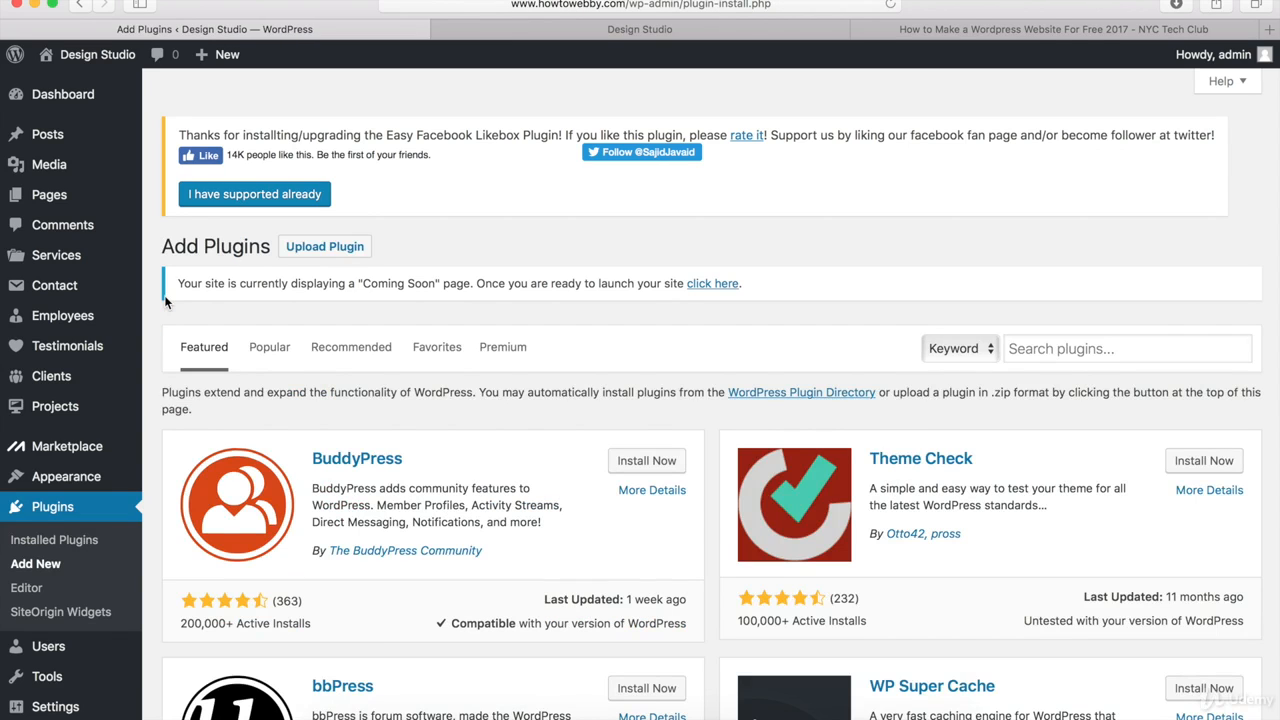
click(1068, 30)
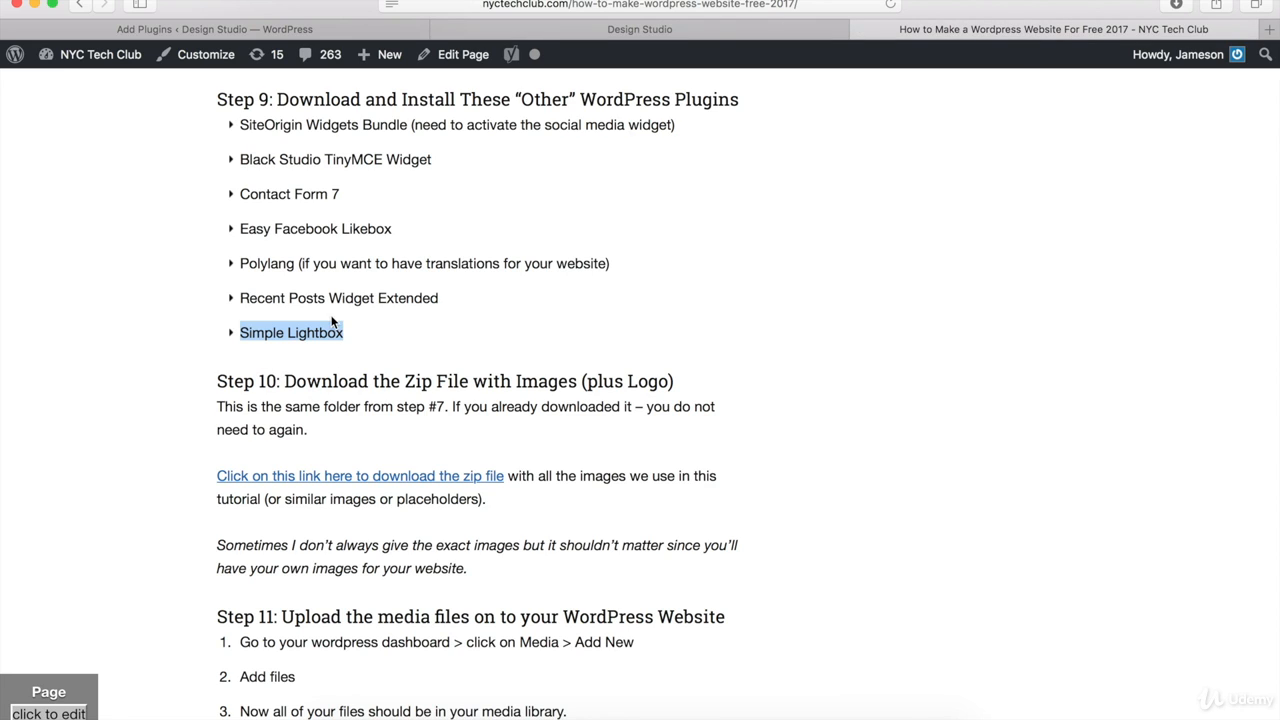
click(197, 30)
click(1041, 347)
text(Simple Lightbox)
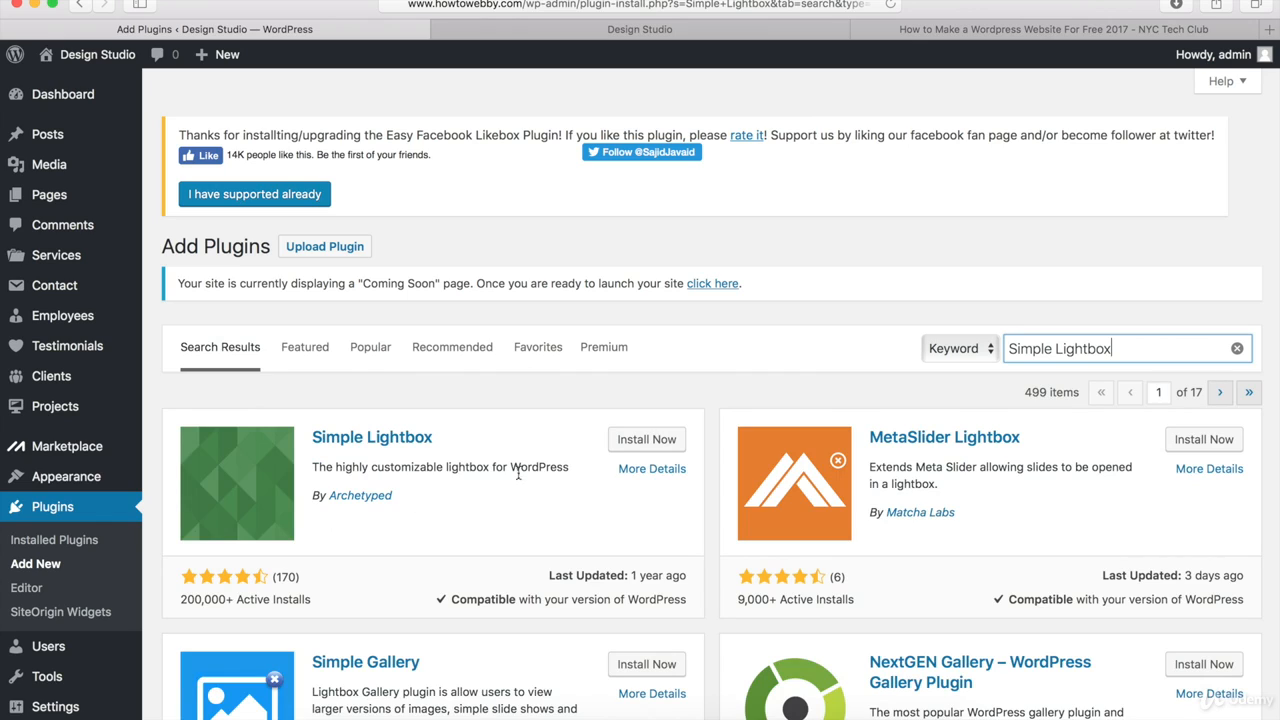
click(660, 440)
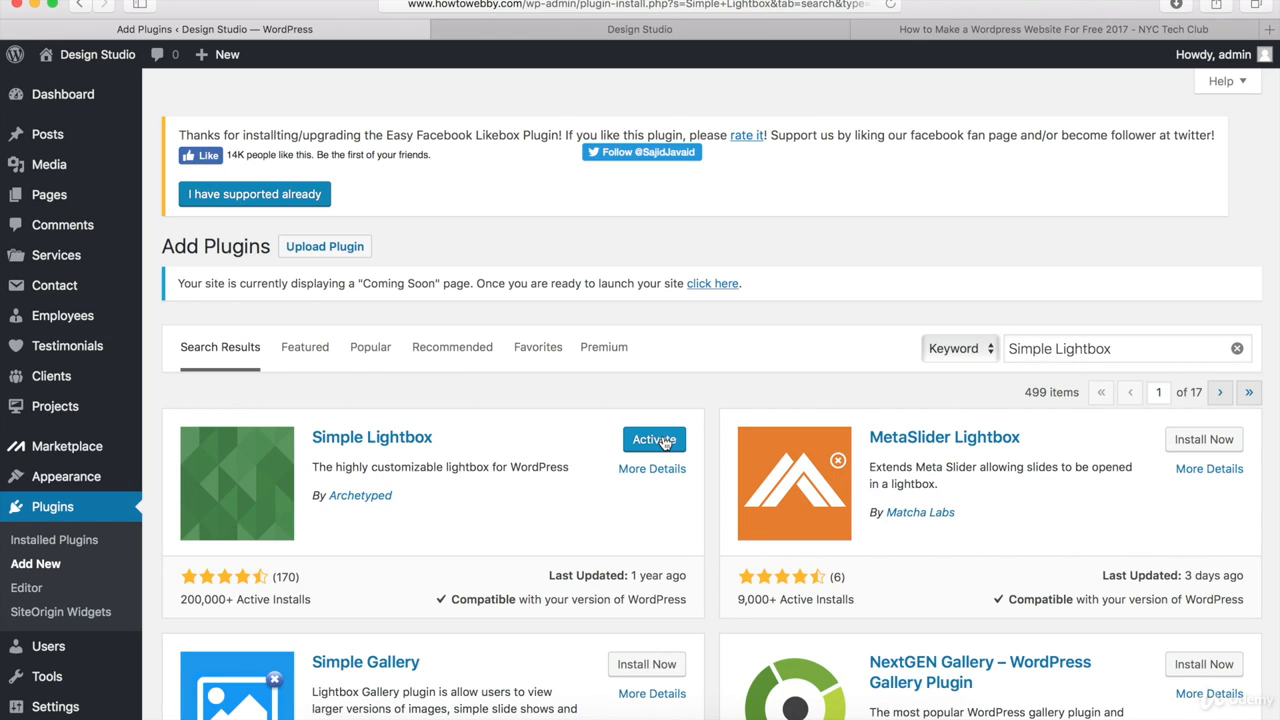
click(663, 443)
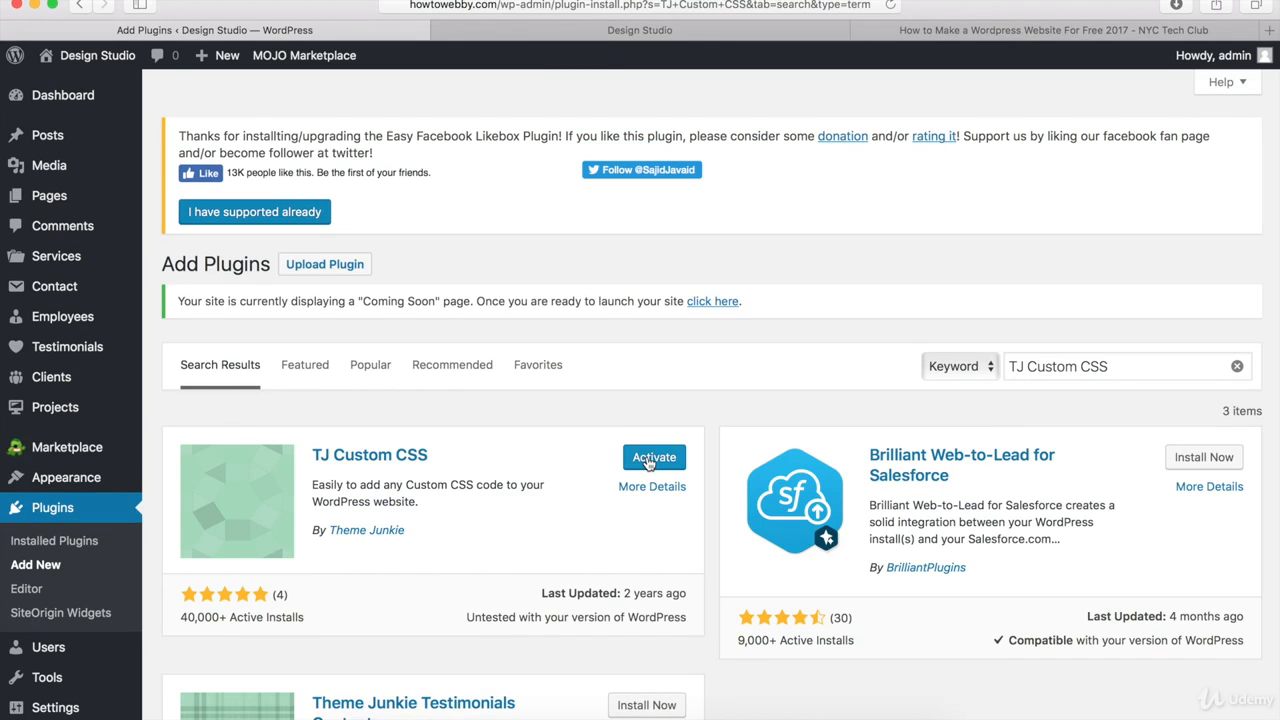
Step: Activate the TJ Custom CSS plugin and review the full list of installed plugins
click(648, 462)
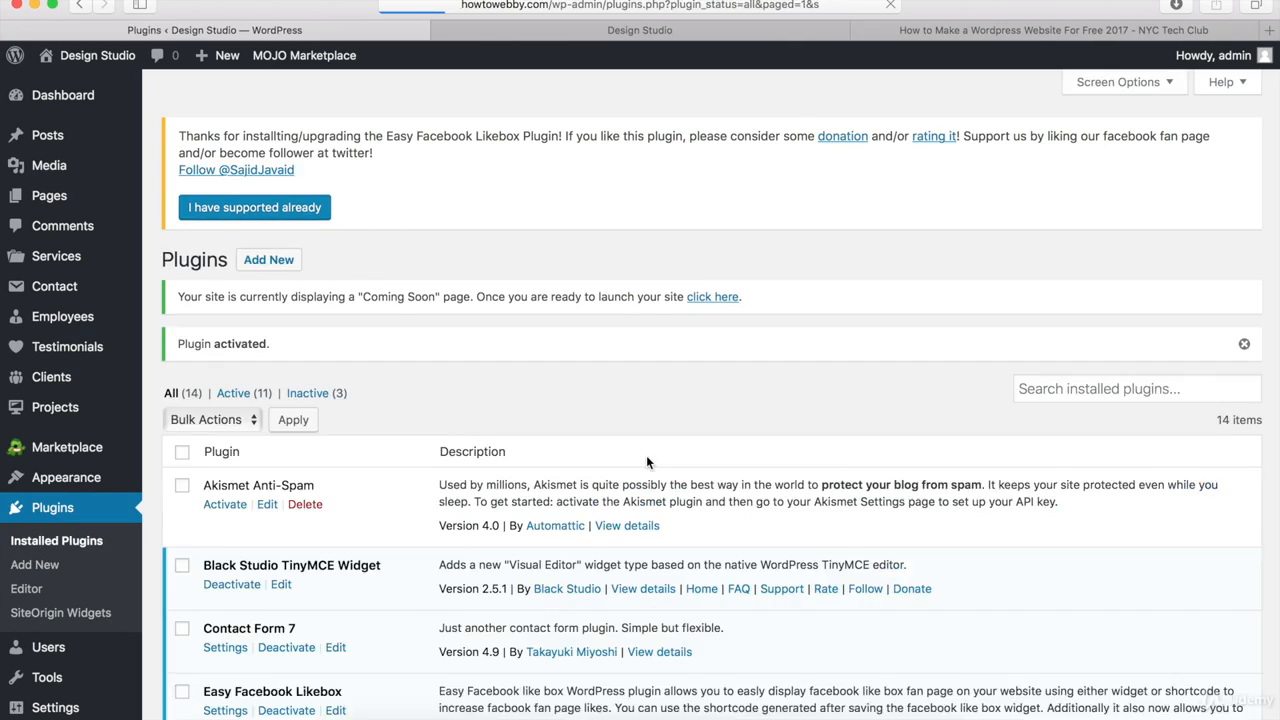
scroll(157, 260, down, 7)
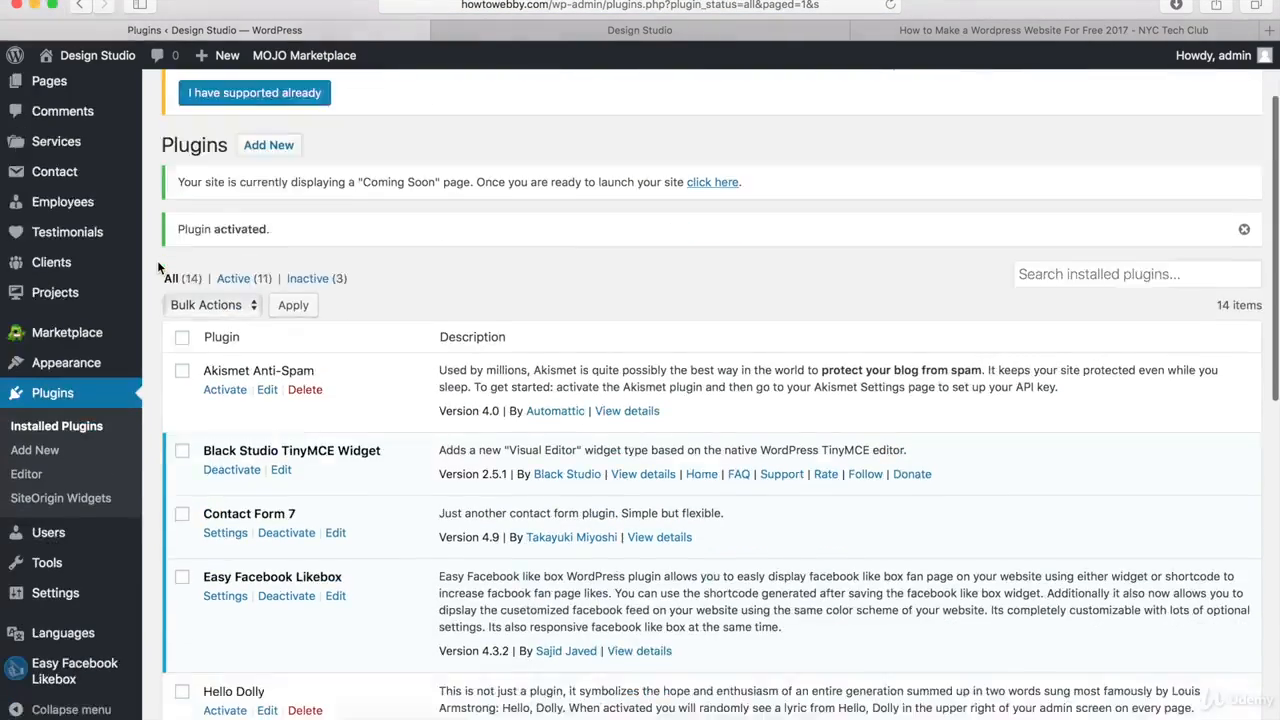
scroll(157, 260, down, 7)
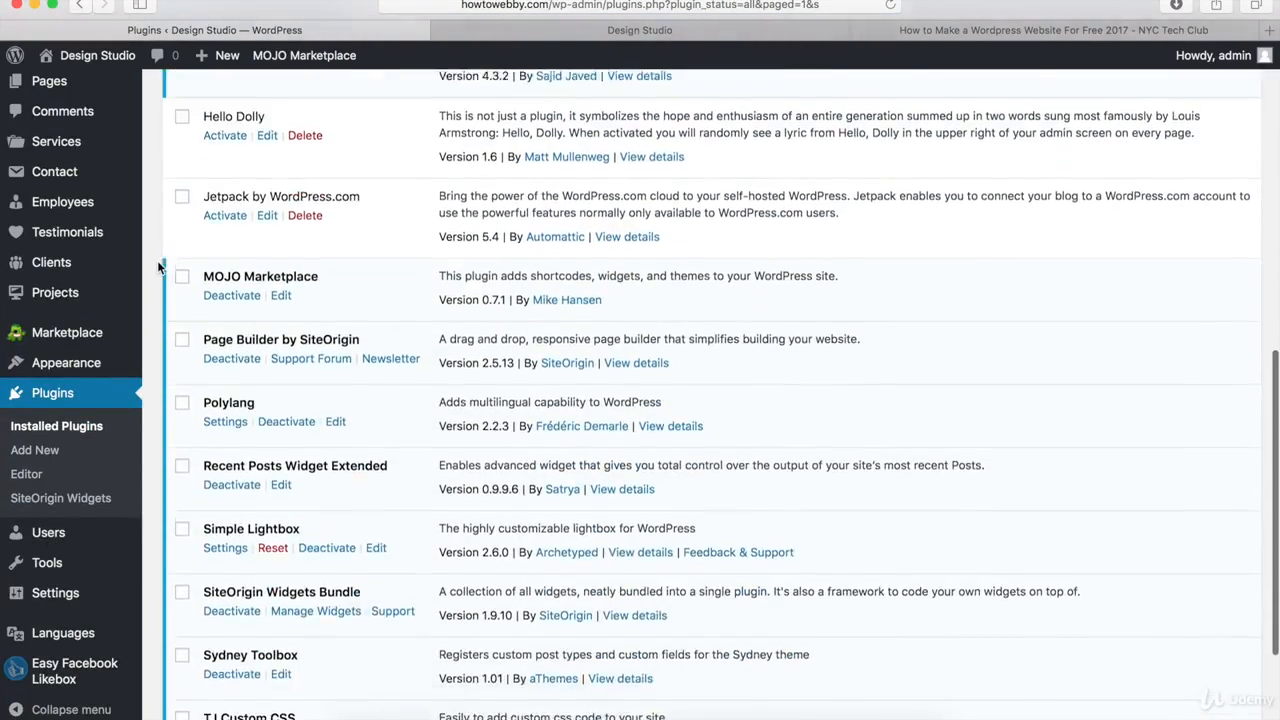
scroll(157, 264, down, 3)
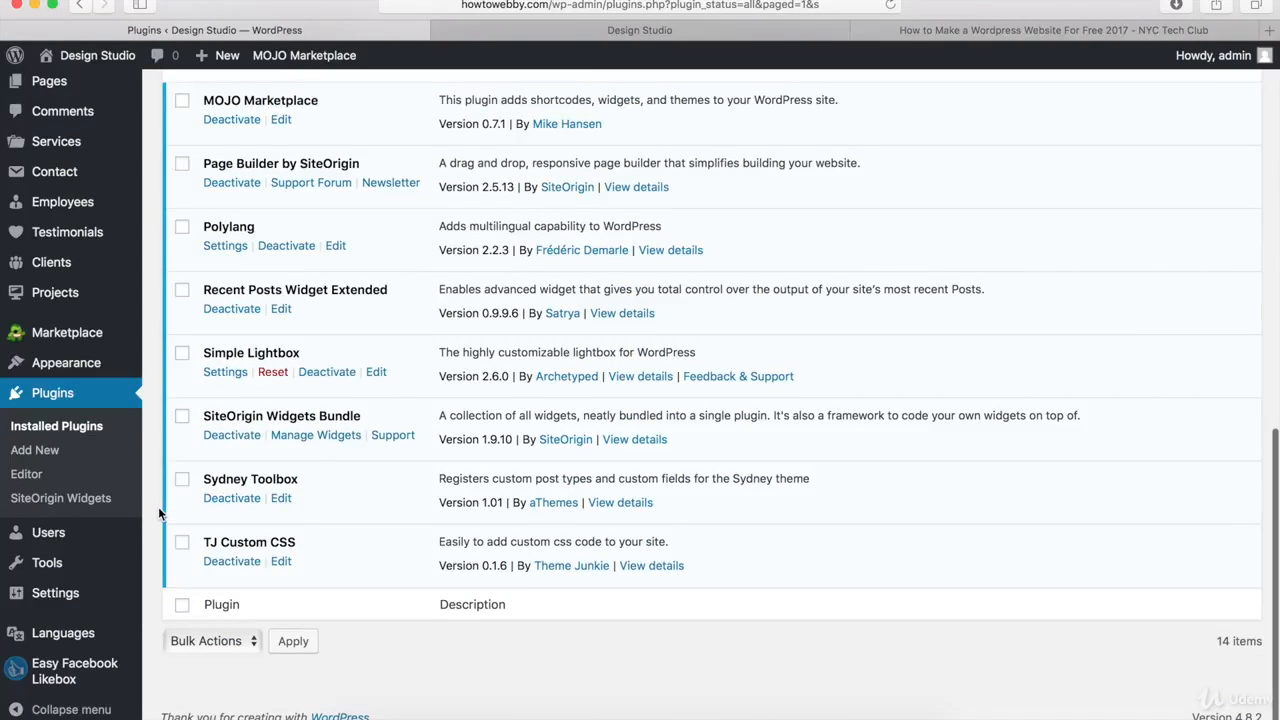
scroll(158, 506, up, 5)
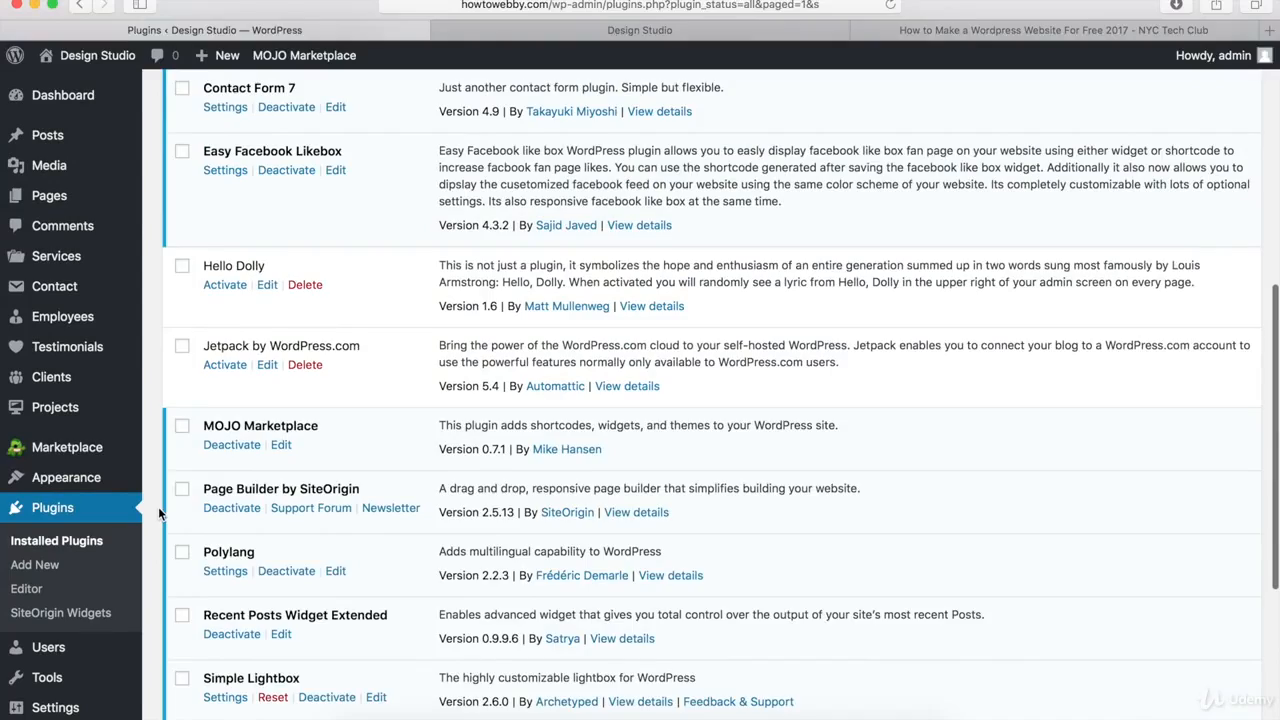
scroll(158, 506, up, 5)
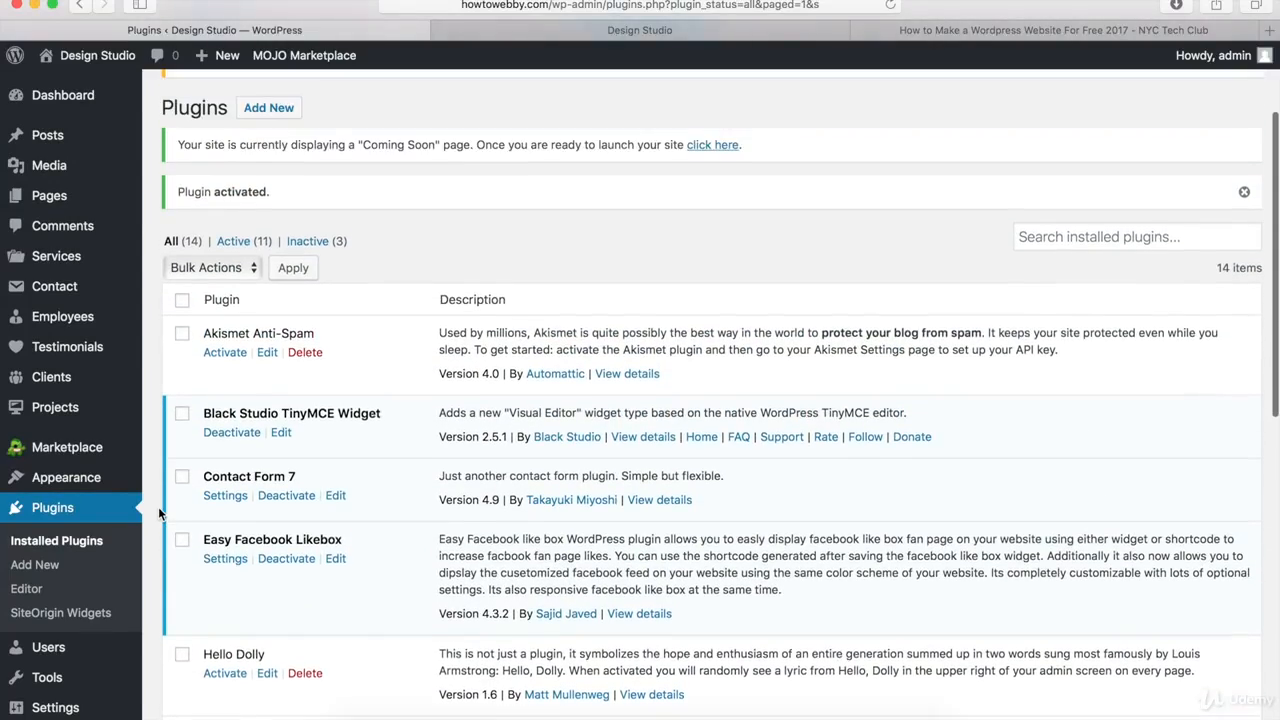